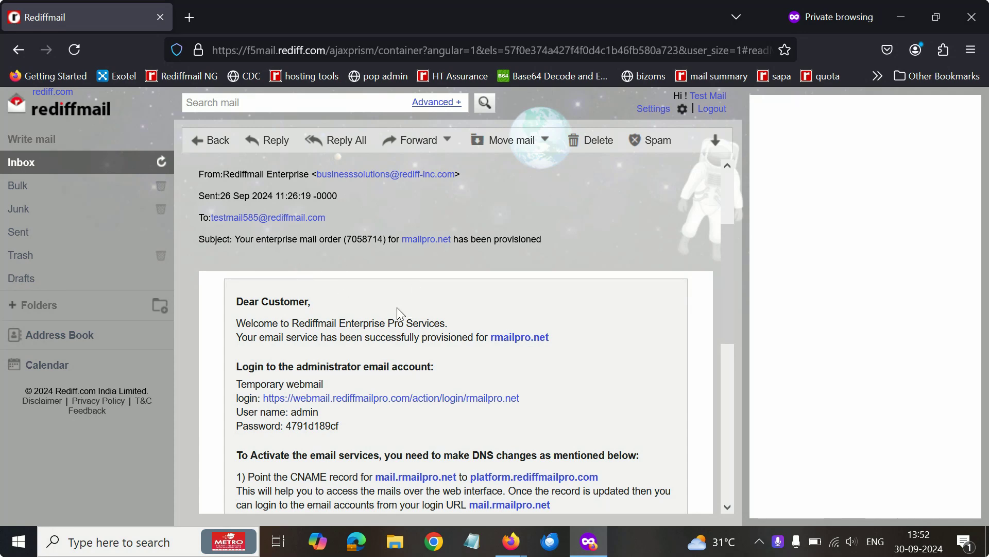
# Open the provisioning email's temporary webmail login link in a new tab, then return to the email
pyautogui.scroll(-3, 438, 312)
pyautogui.scroll(3, 335, 267)
pyautogui.scroll(-2, 289, 283)
pyautogui.moveTo(236, 315); pyautogui.dragTo(257, 328)
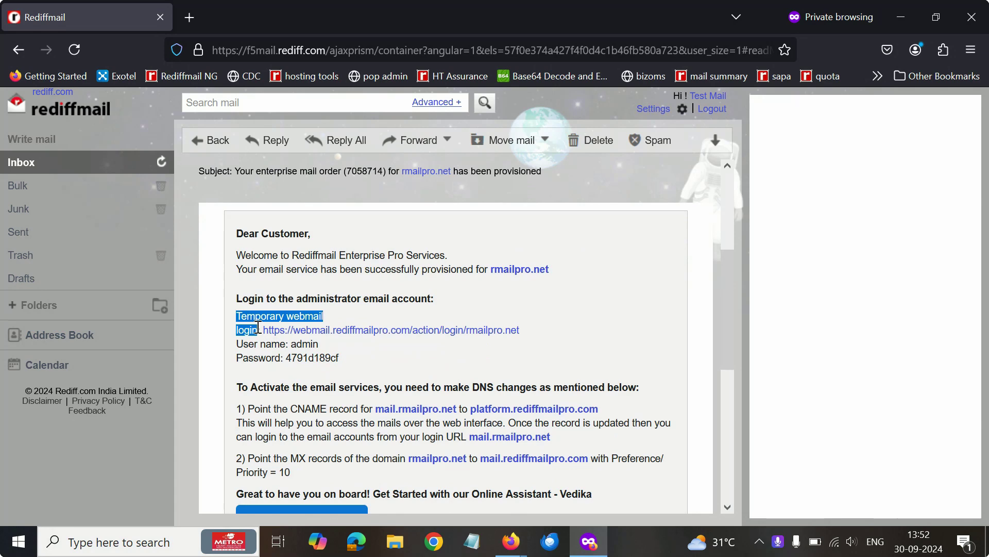
pyautogui.click(441, 309)
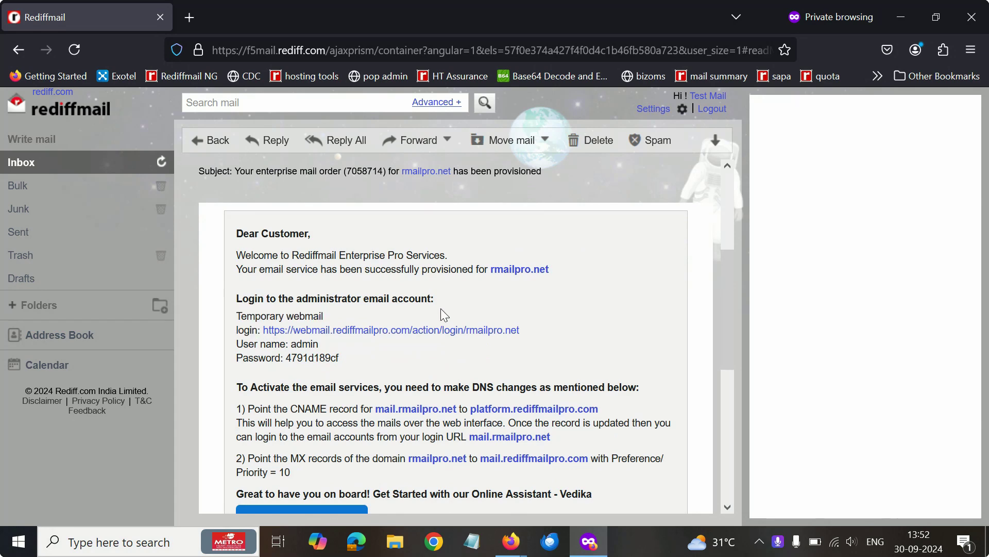
pyautogui.click(389, 330)
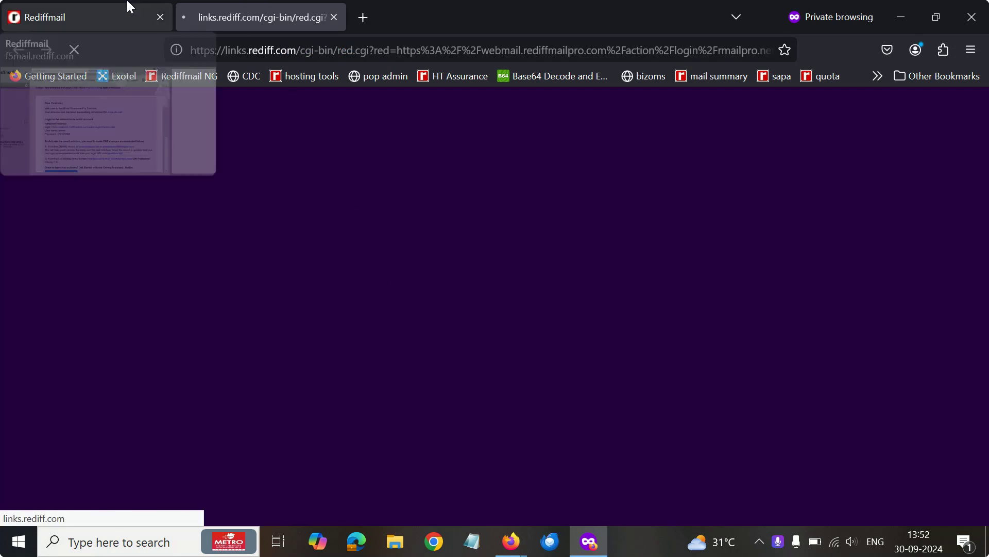
pyautogui.click(149, 13)
pyautogui.click(318, 344)
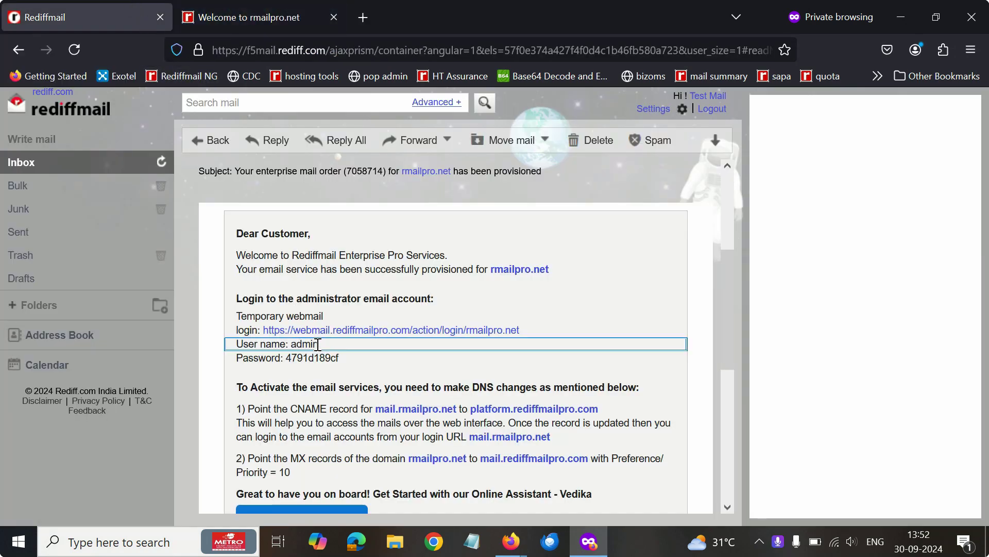
# Enter the admin user name from the email into the login form's Email id field
pyautogui.doubleClick(320, 345)
pyautogui.hotkey('ctrl', 'Tab')
pyautogui.click(437, 214)
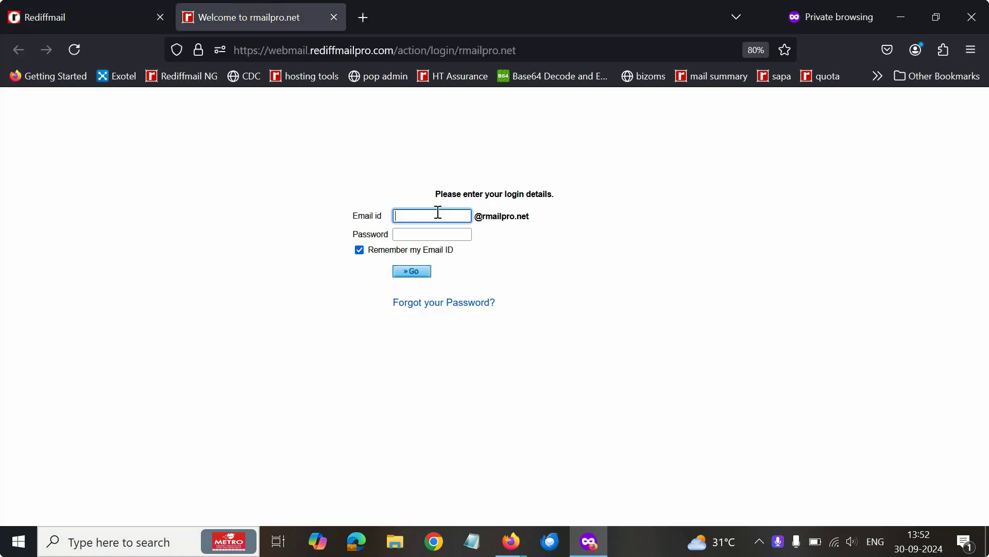
pyautogui.write('admin')
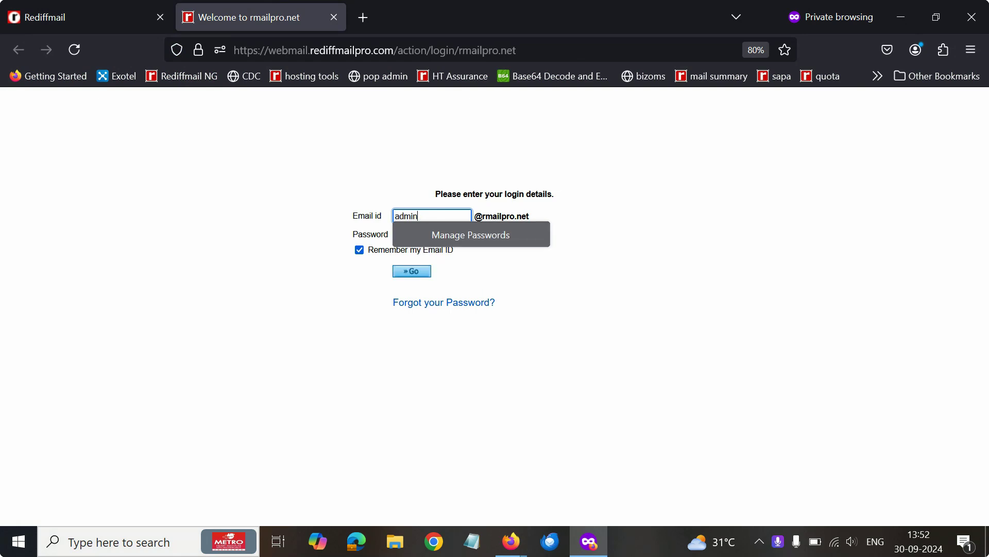
# Sign in with the temporary password from the email and open the Admin Panel from the avatar menu
pyautogui.click(103, 17)
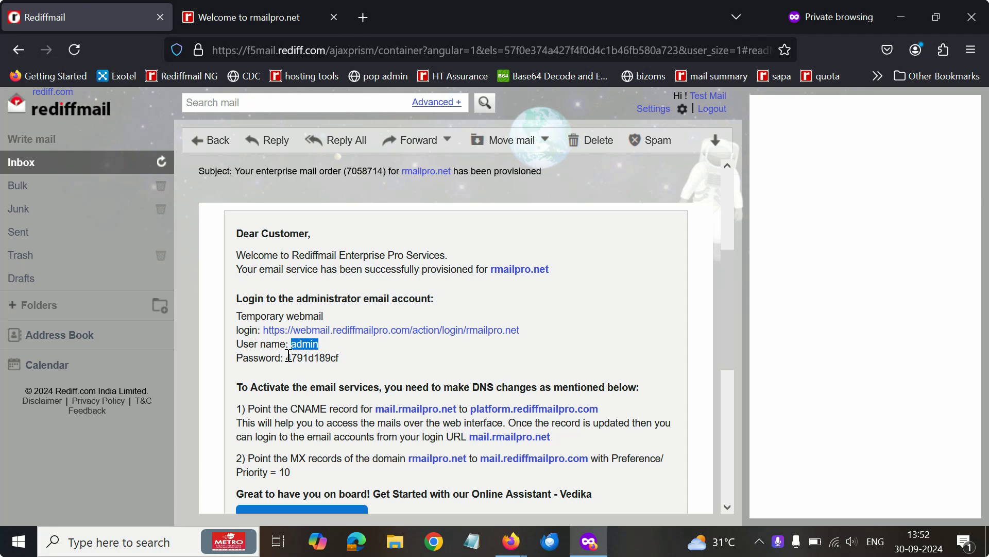
pyautogui.moveTo(288, 358); pyautogui.dragTo(358, 360)
pyautogui.click(279, 16)
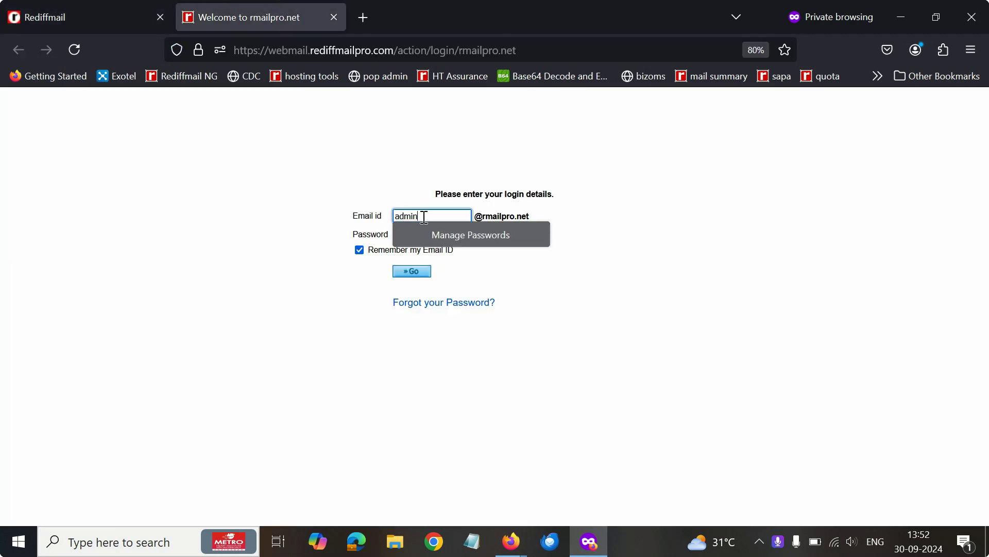
pyautogui.click(410, 235)
pyautogui.write('••')
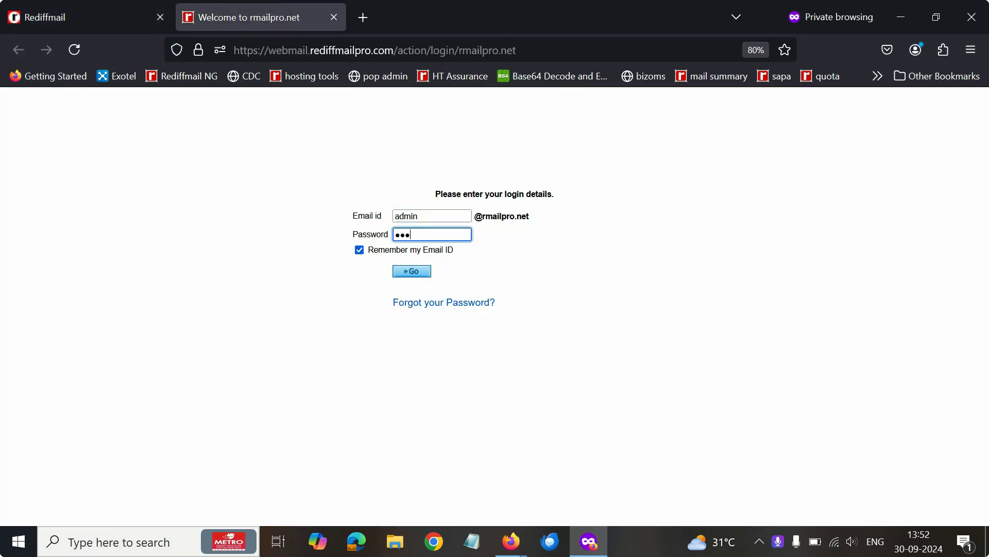
pyautogui.write('•••••••')
pyautogui.press('Return')
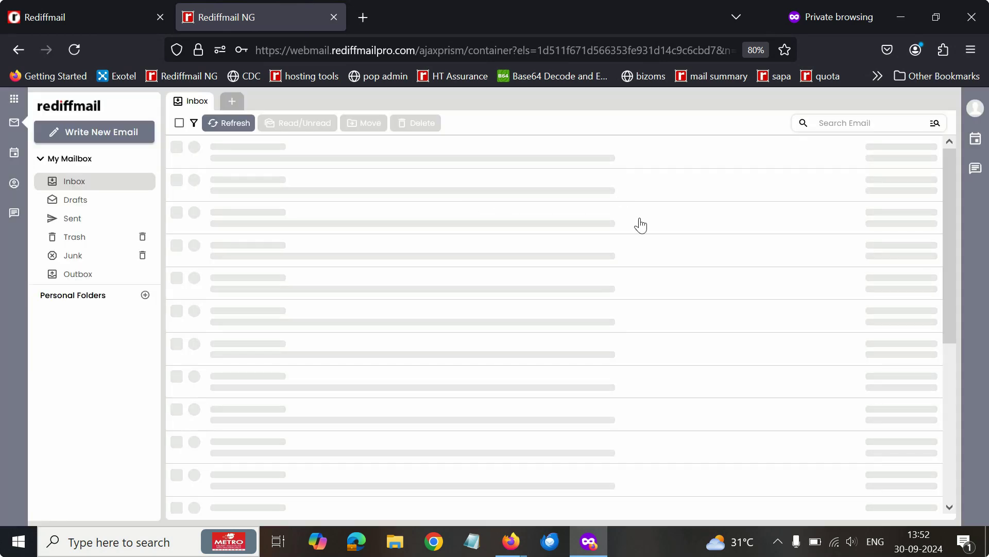
pyautogui.click(976, 110)
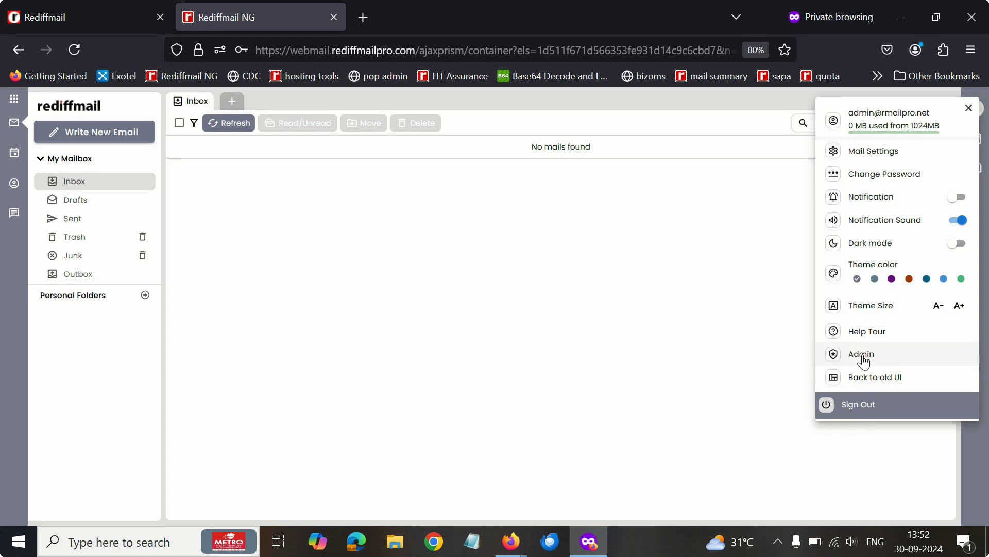
pyautogui.click(862, 356)
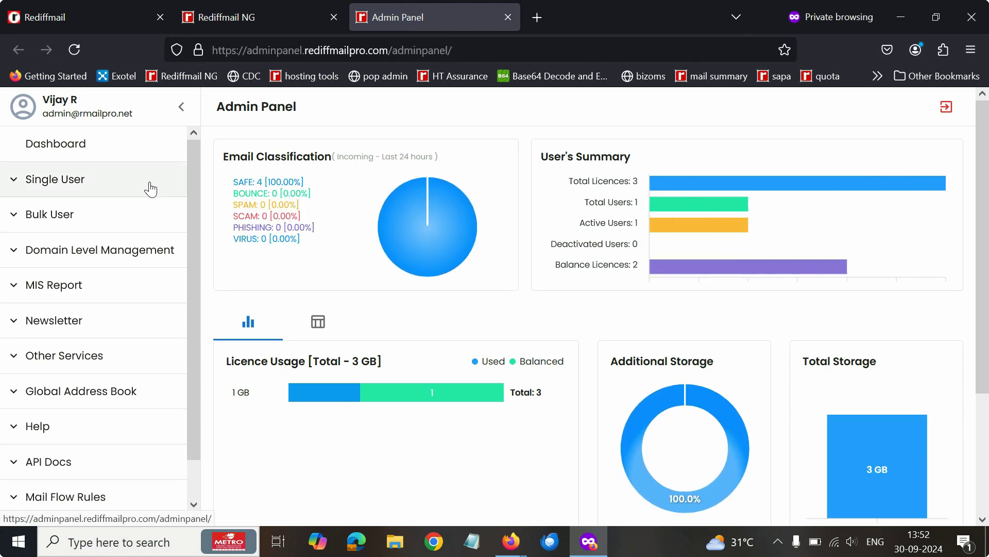
# Open Single User > Add User, check the name, email, birth date and mobile fields, then open the form customization settings
pyautogui.click(79, 189)
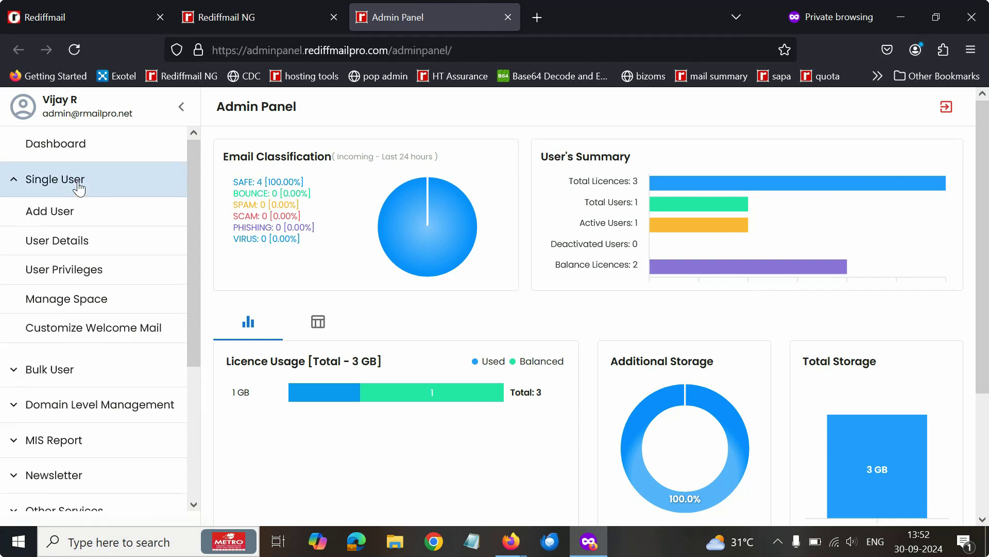
pyautogui.click(72, 220)
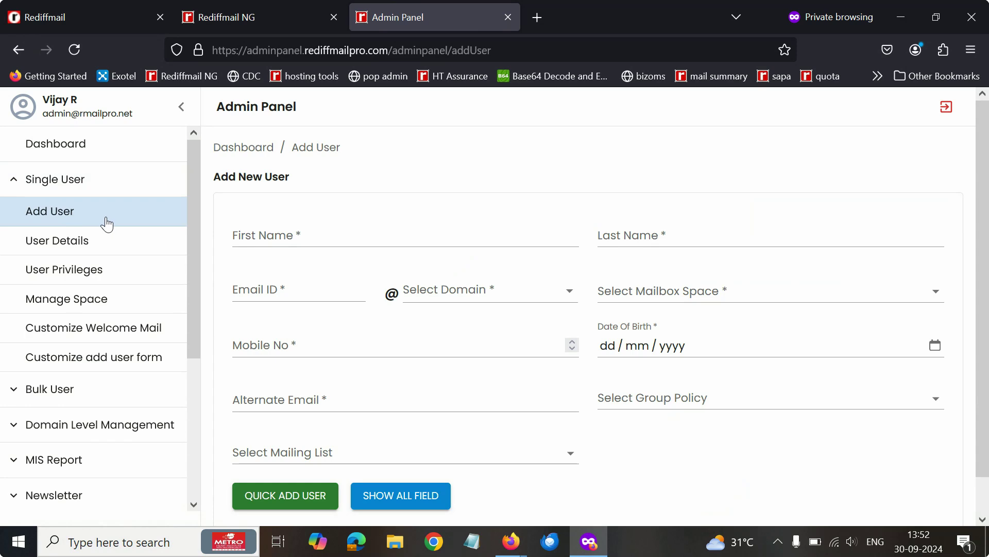
pyautogui.click(297, 233)
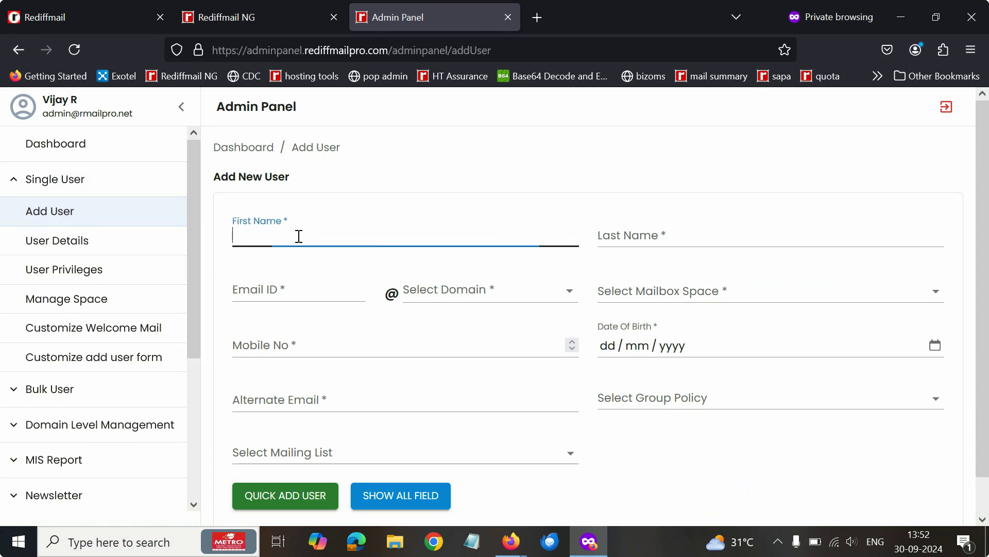
pyautogui.click(625, 237)
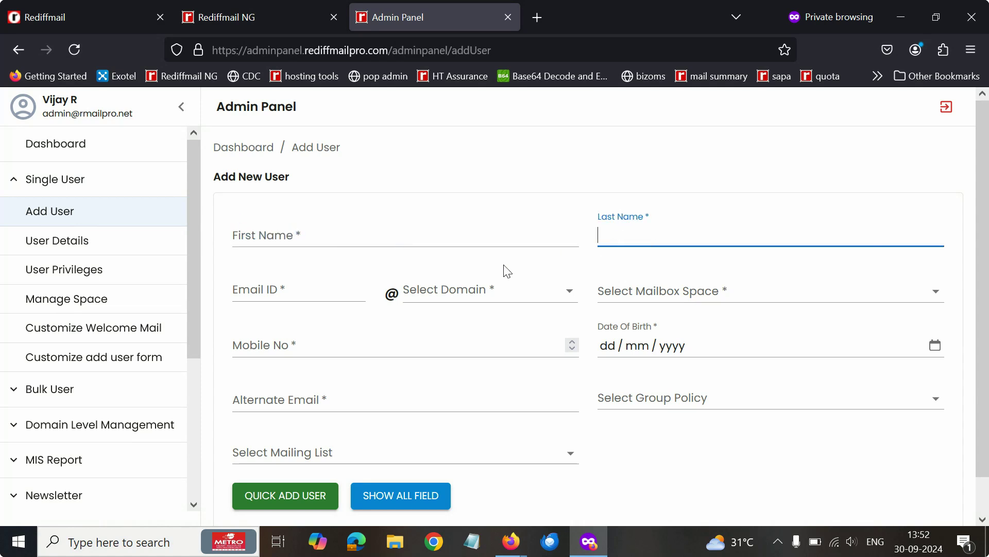
pyautogui.click(285, 284)
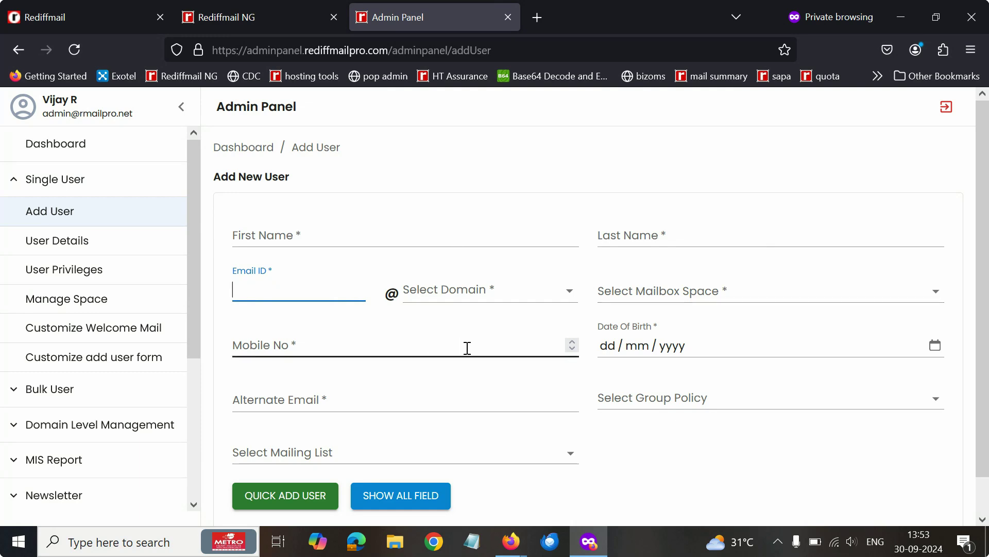
pyautogui.click(351, 390)
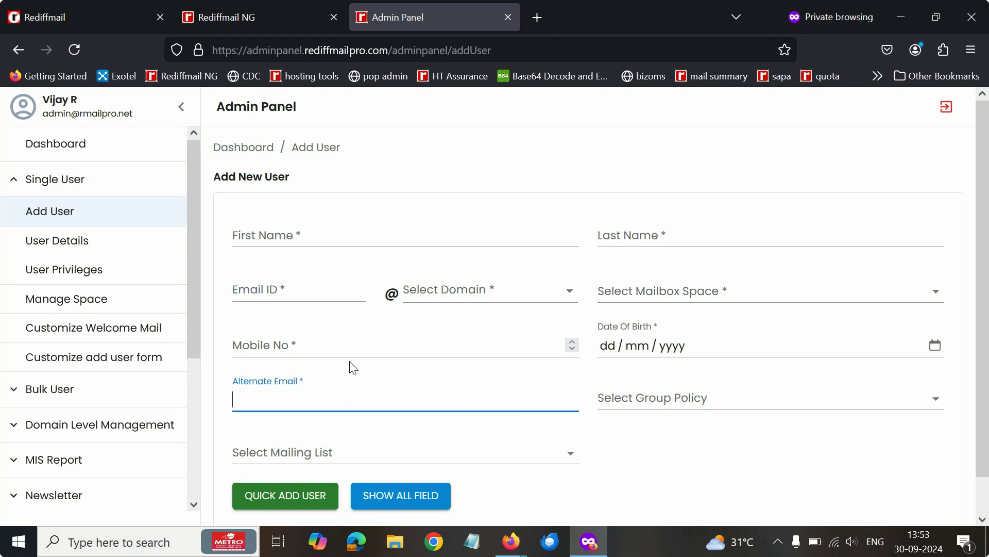
pyautogui.click(643, 352)
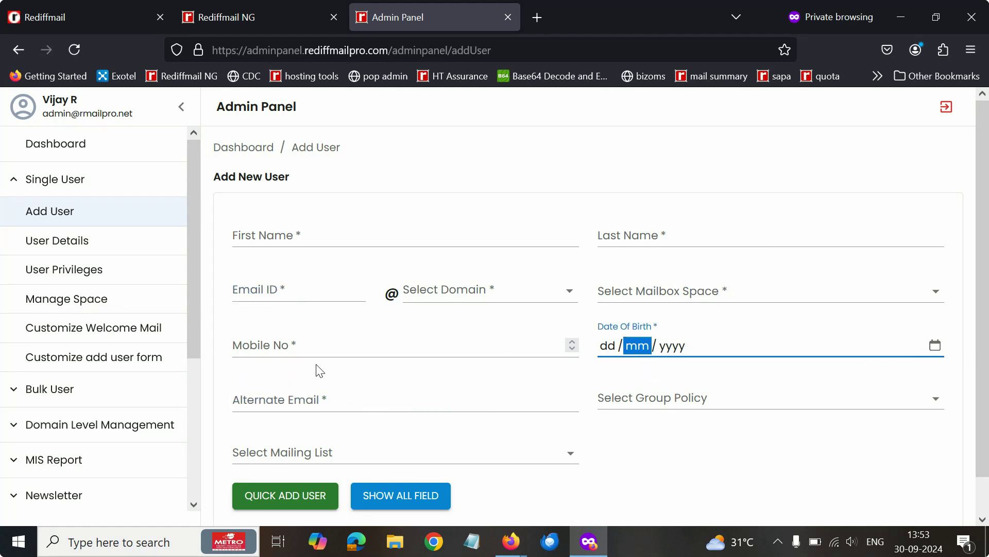
pyautogui.click(278, 396)
pyautogui.click(304, 345)
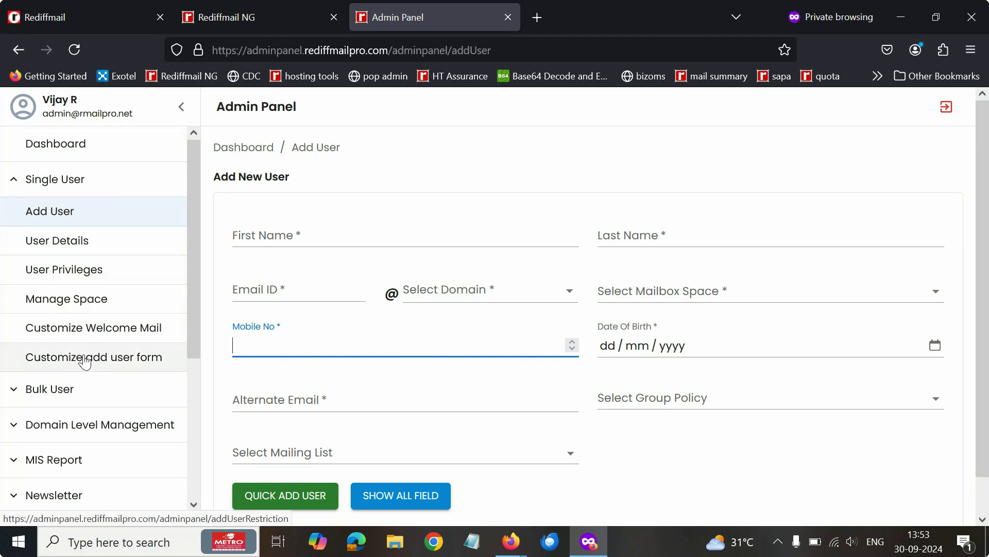
pyautogui.click(71, 360)
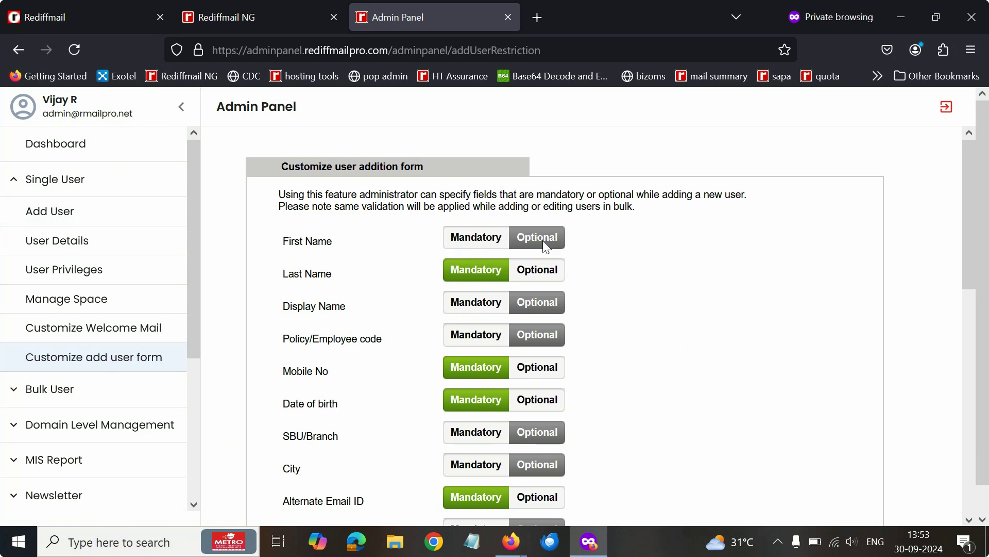
# Set Date of birth to Mandatory, submit the form settings, and return to Add User
pyautogui.click(538, 400)
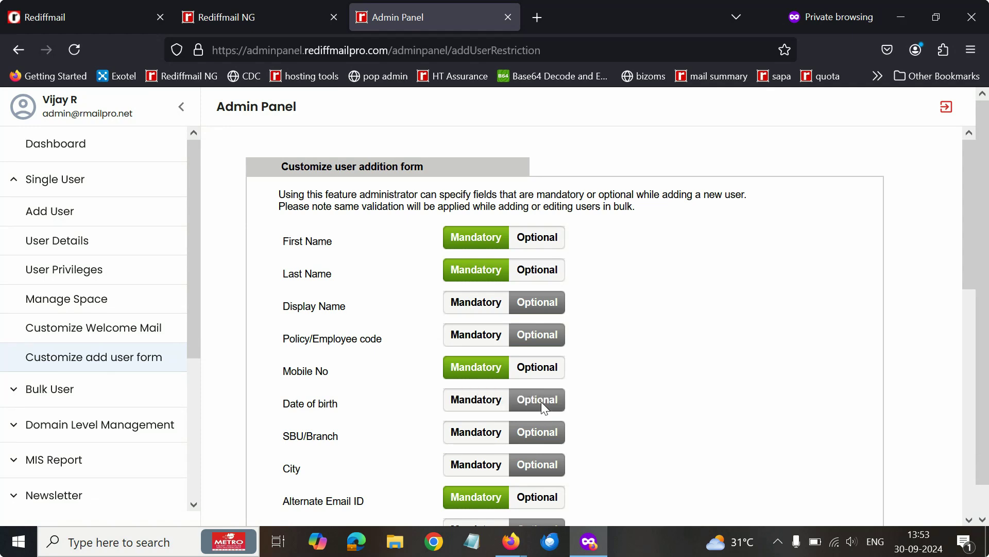
pyautogui.scroll(-5, 524, 382)
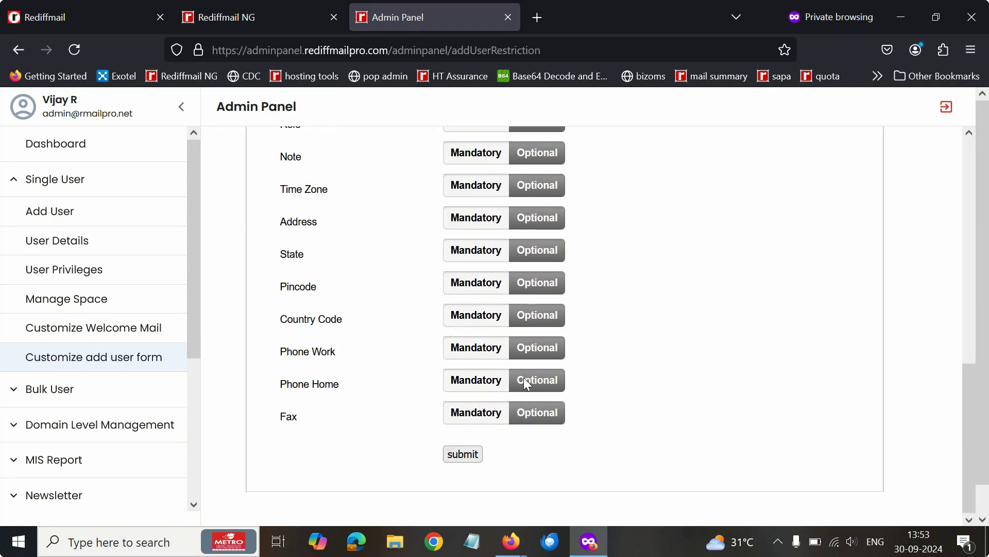
pyautogui.scroll(5, 522, 377)
pyautogui.scroll(-2, 486, 349)
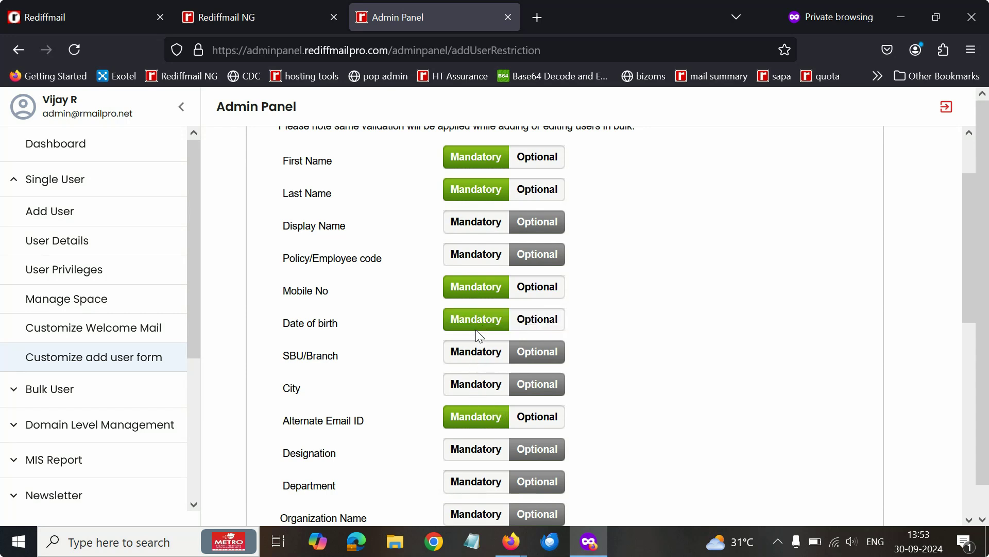
pyautogui.scroll(-5, 474, 340)
pyautogui.click(464, 425)
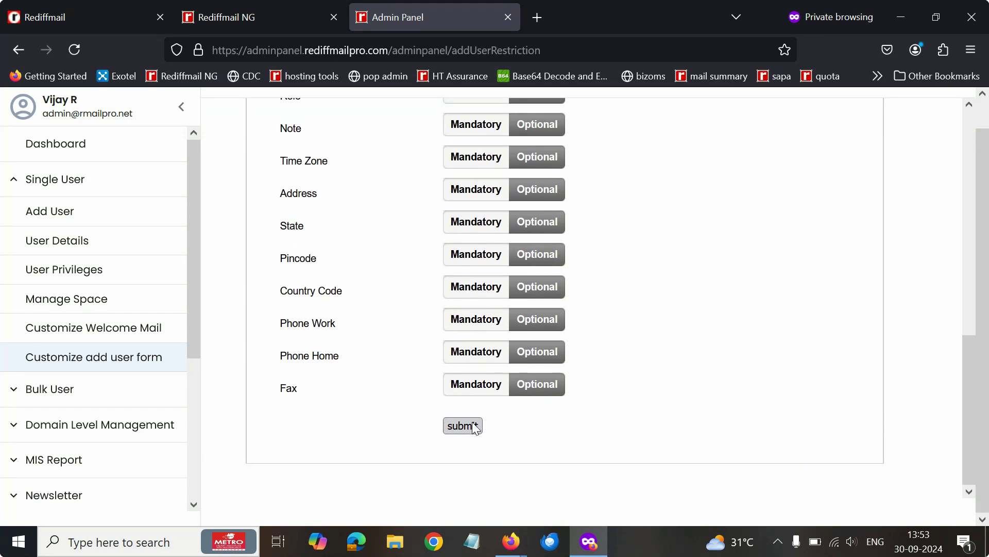
pyautogui.scroll(6, 411, 379)
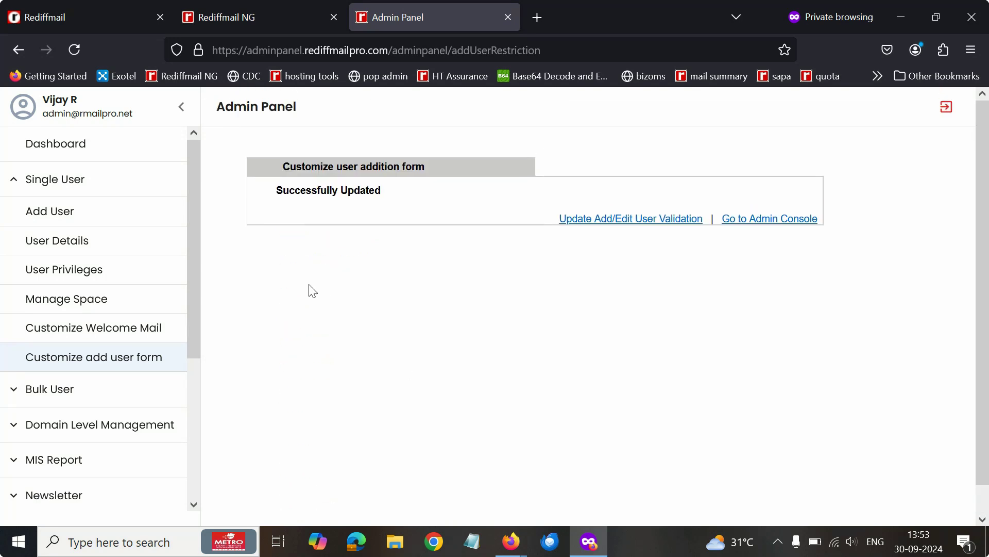
pyautogui.click(66, 216)
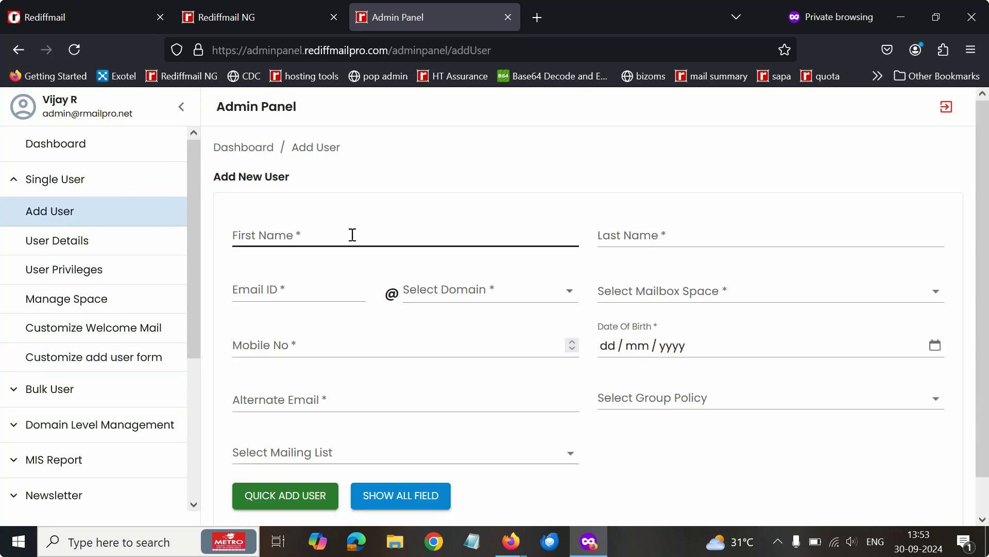
pyautogui.click(352, 234)
pyautogui.write('Vija')
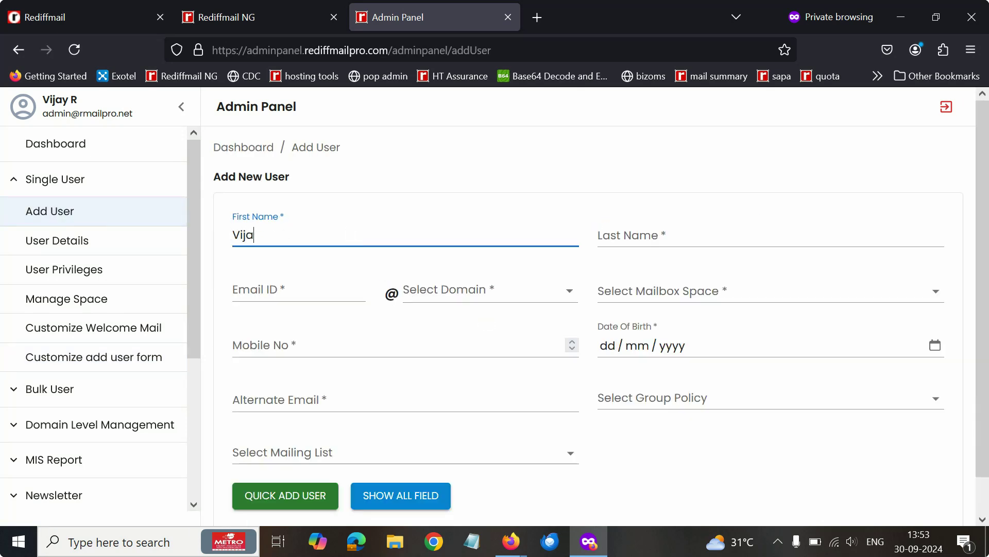
pyautogui.write('y')
pyautogui.press('Tab')
pyautogui.write('R')
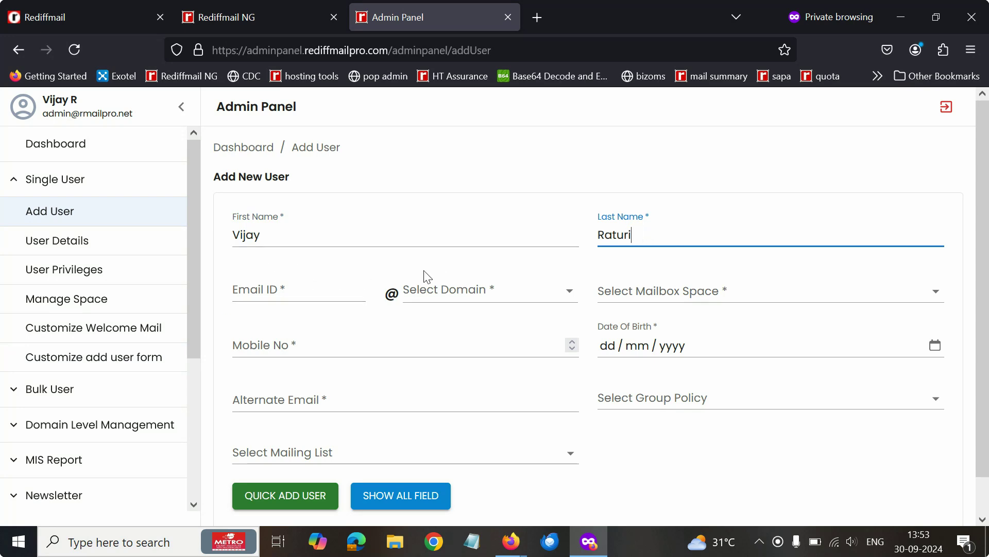
pyautogui.click(287, 285)
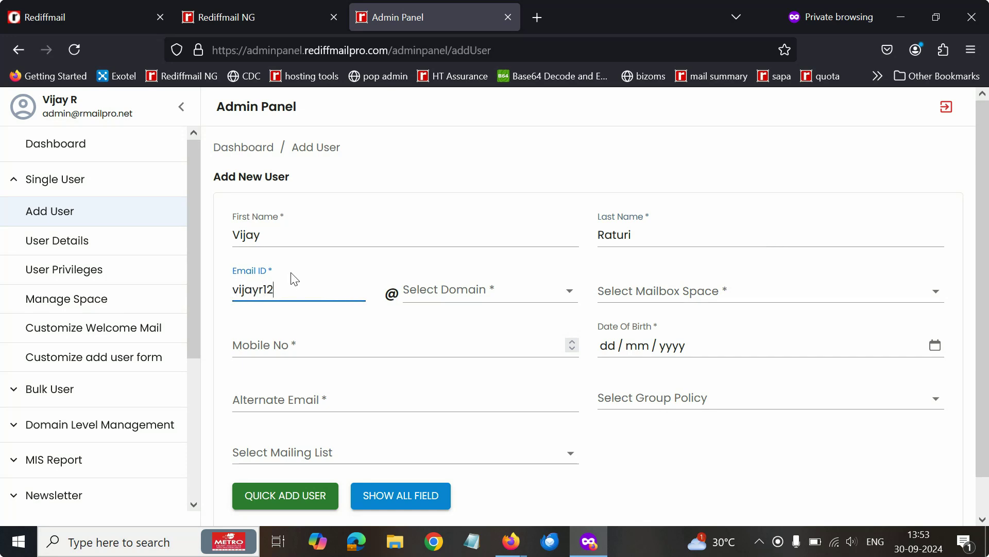
pyautogui.click(451, 294)
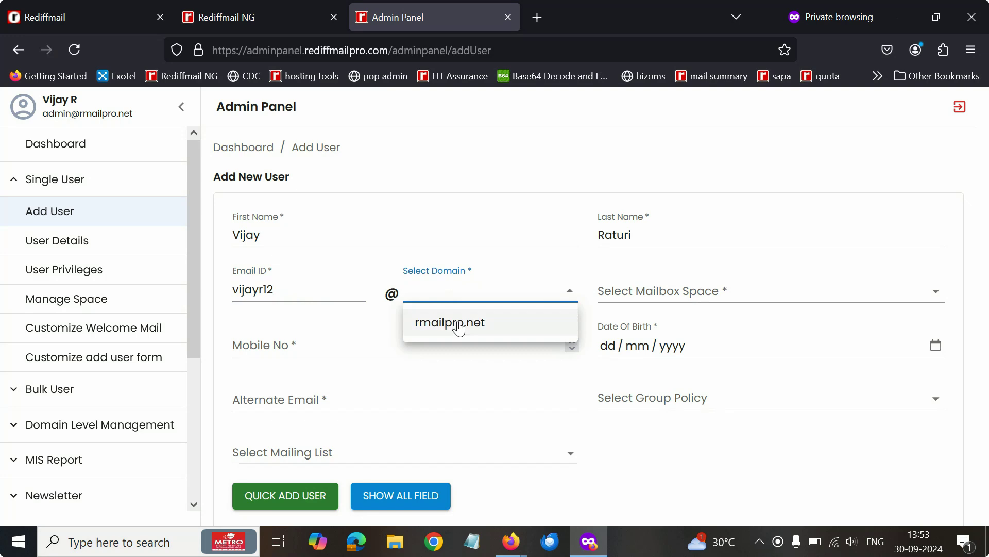
pyautogui.click(458, 324)
pyautogui.click(636, 290)
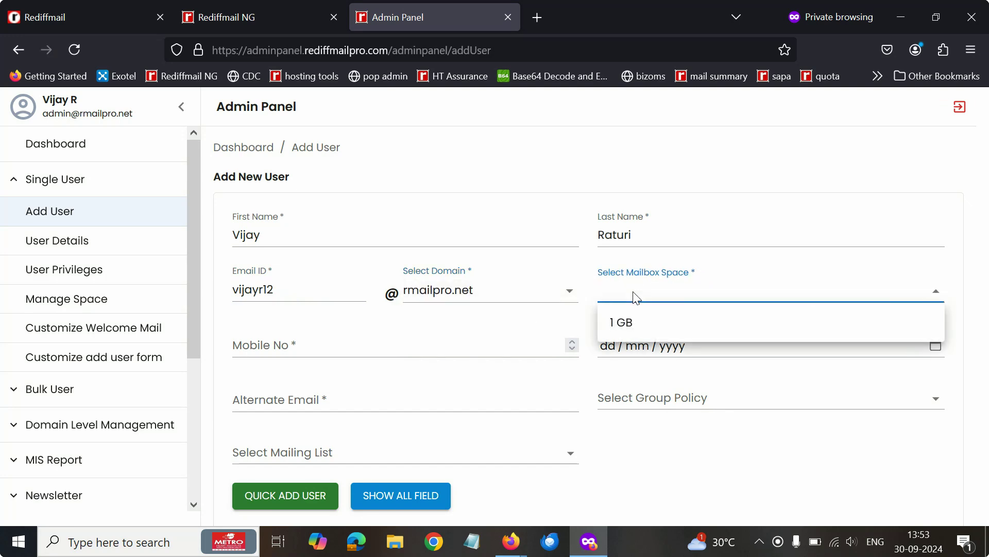
pyautogui.click(617, 324)
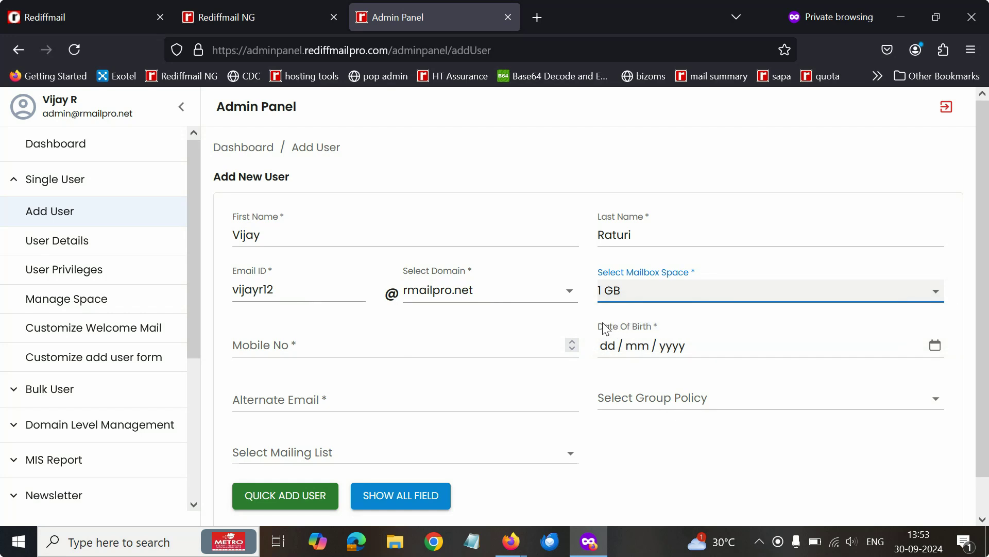
# Set the date of birth to 29/09/2010 using the calendar
pyautogui.click(309, 350)
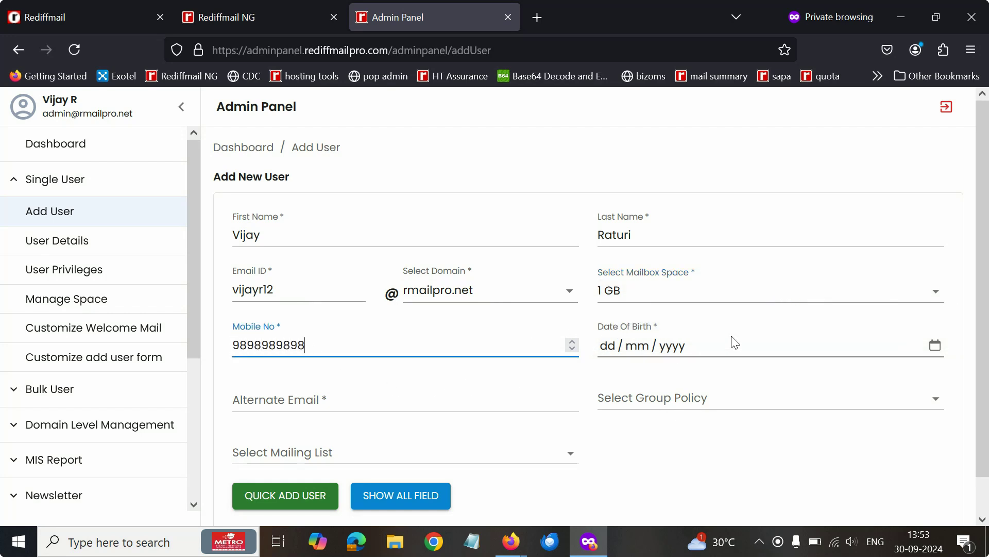
pyautogui.click(936, 348)
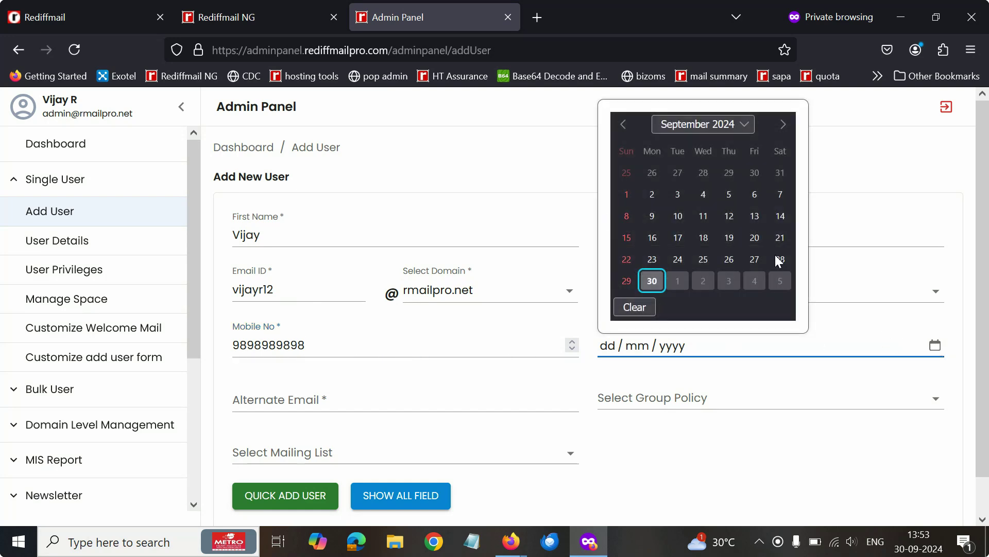
pyautogui.click(724, 128)
pyautogui.scroll(2, 715, 211)
pyautogui.scroll(12, 714, 212)
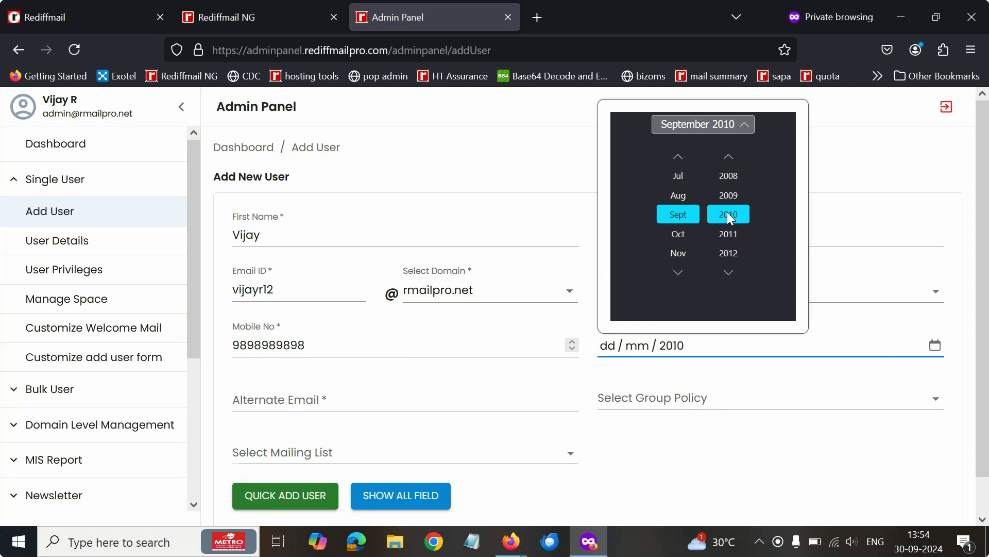
pyautogui.click(677, 214)
pyautogui.click(928, 357)
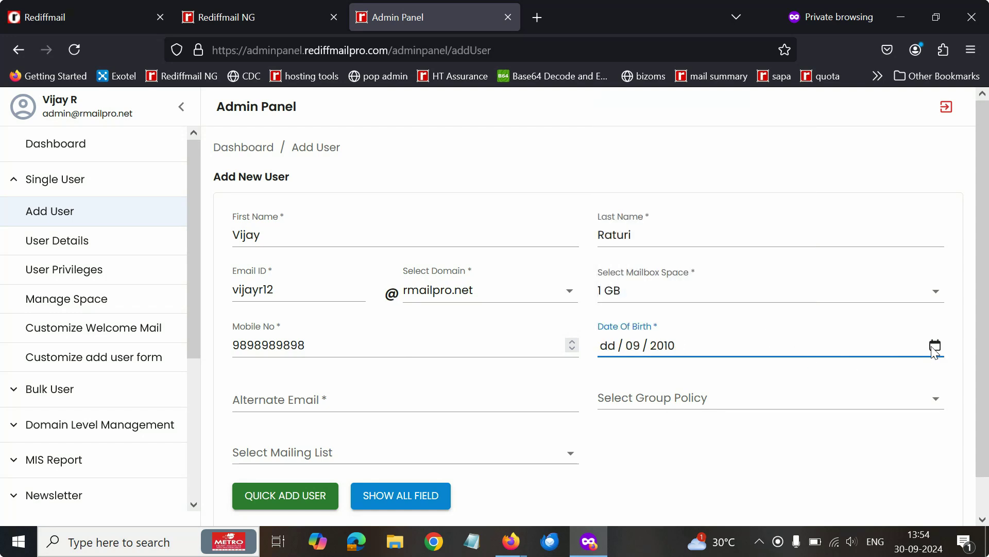
pyautogui.click(935, 345)
pyautogui.click(704, 254)
# Fill the alternate email from the saved admin suggestion and show all fields
pyautogui.click(337, 399)
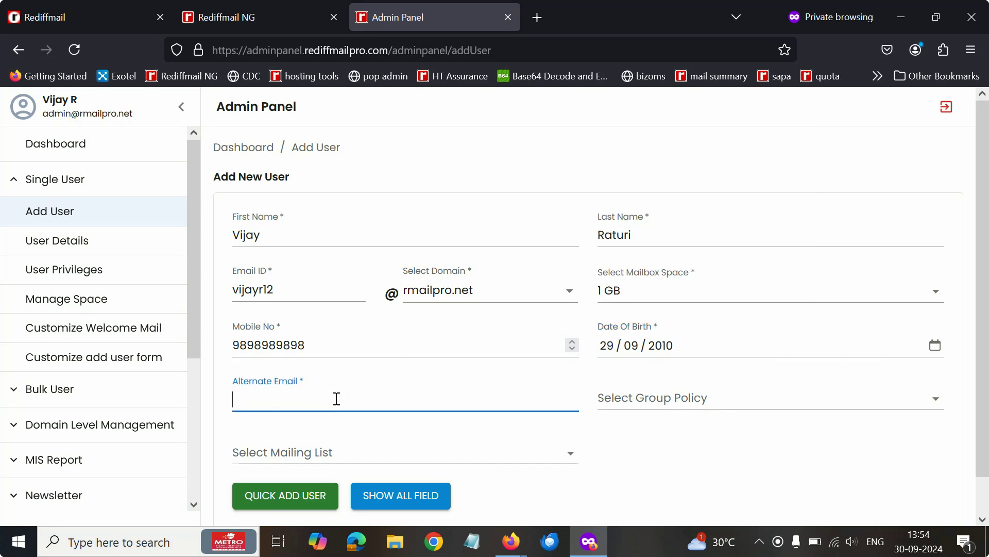
pyautogui.write('admin')
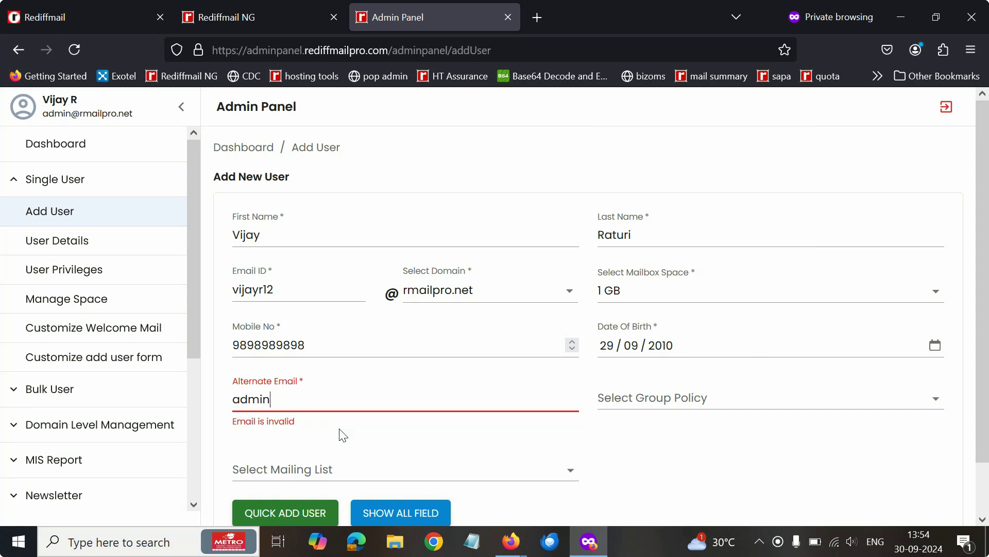
pyautogui.click(320, 407)
pyautogui.write('n')
pyautogui.click(320, 418)
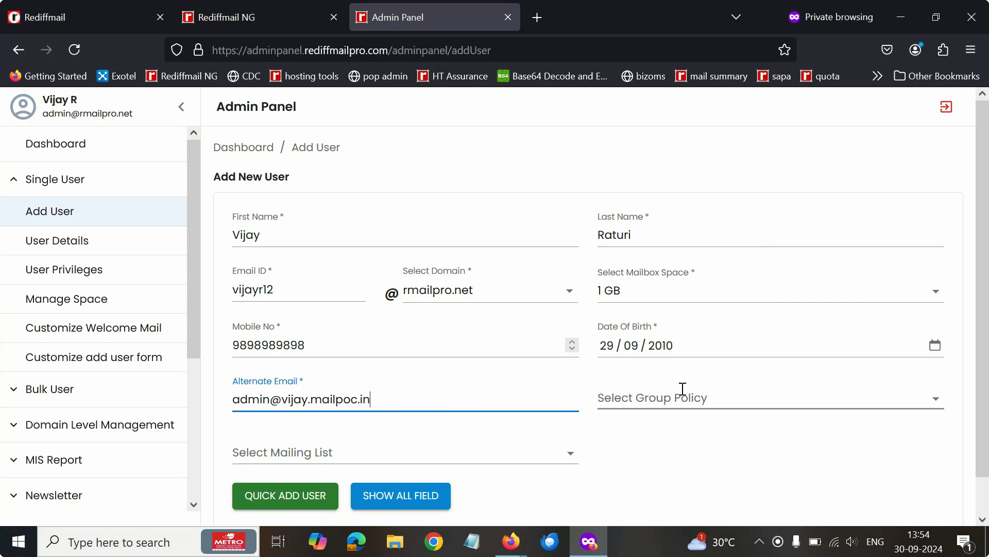
pyautogui.scroll(-1, 400, 442)
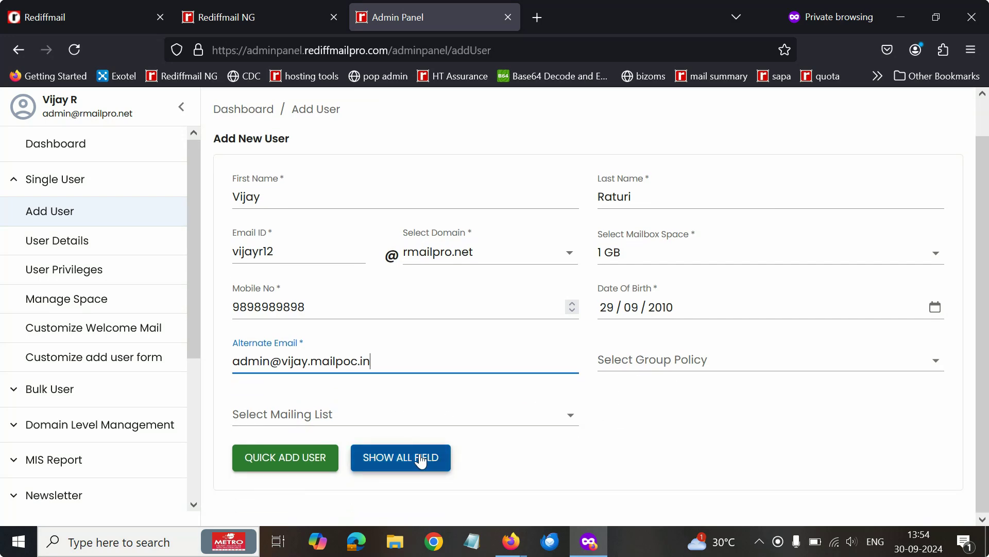
pyautogui.click(421, 460)
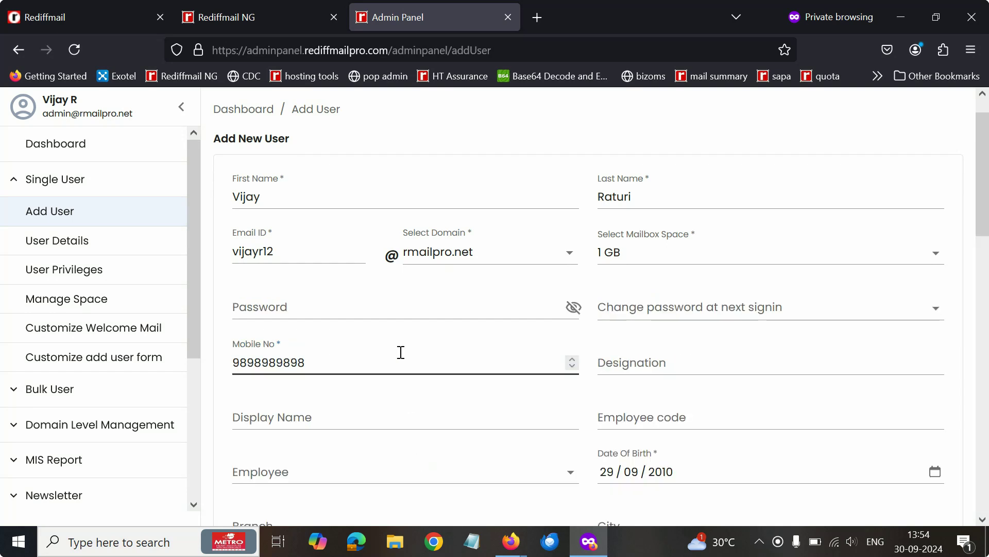
# Focus the Password field in the extended form and dismiss the saved-password suggestions
pyautogui.scroll(1, 400, 347)
pyautogui.scroll(-2, 410, 354)
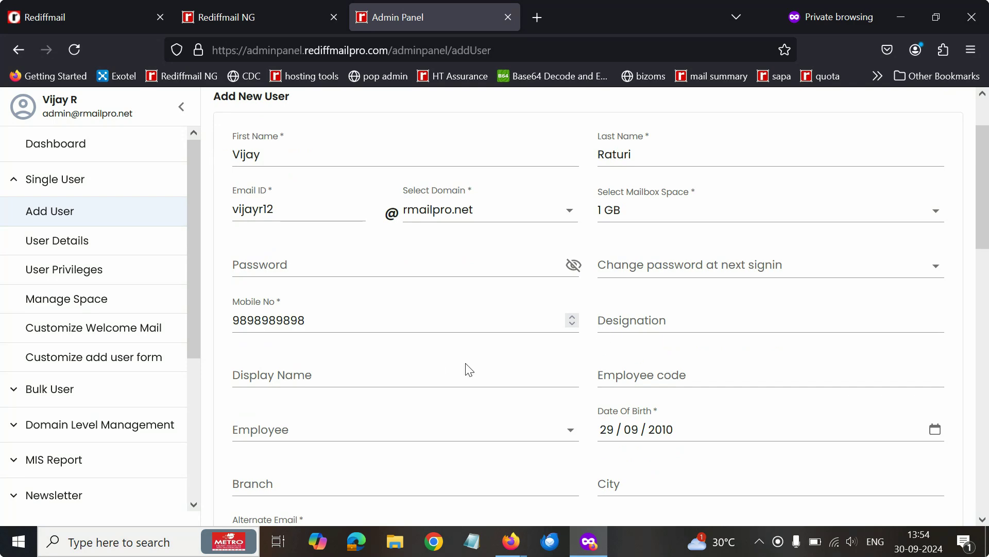
pyautogui.scroll(-3, 398, 369)
pyautogui.scroll(3, 338, 375)
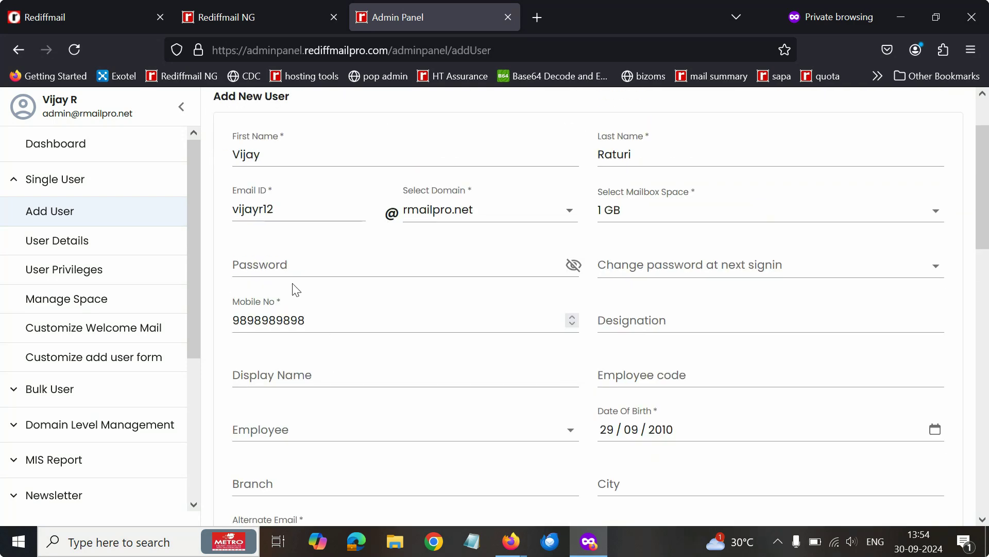
pyautogui.click(287, 273)
pyautogui.click(317, 256)
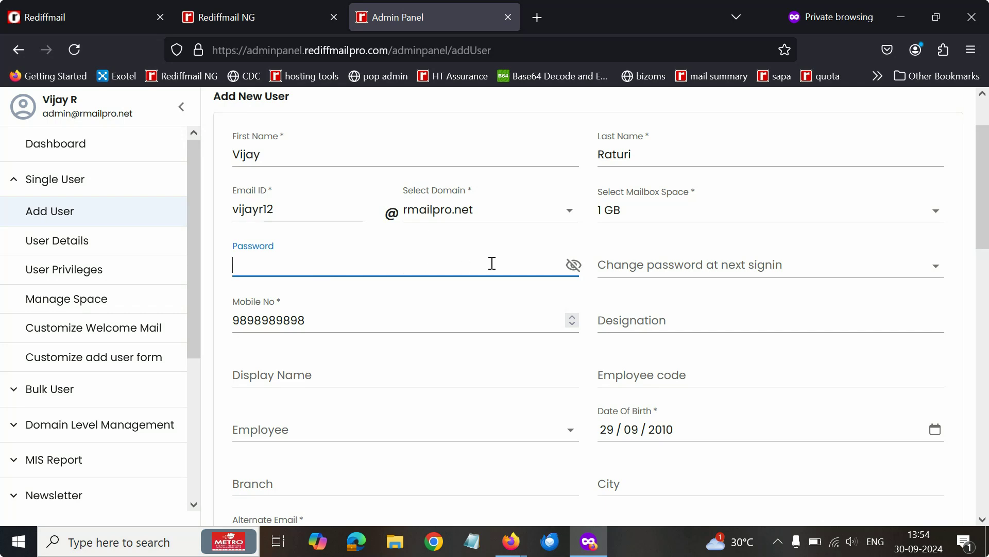
# Require the user to change password at next sign-in
pyautogui.click(680, 267)
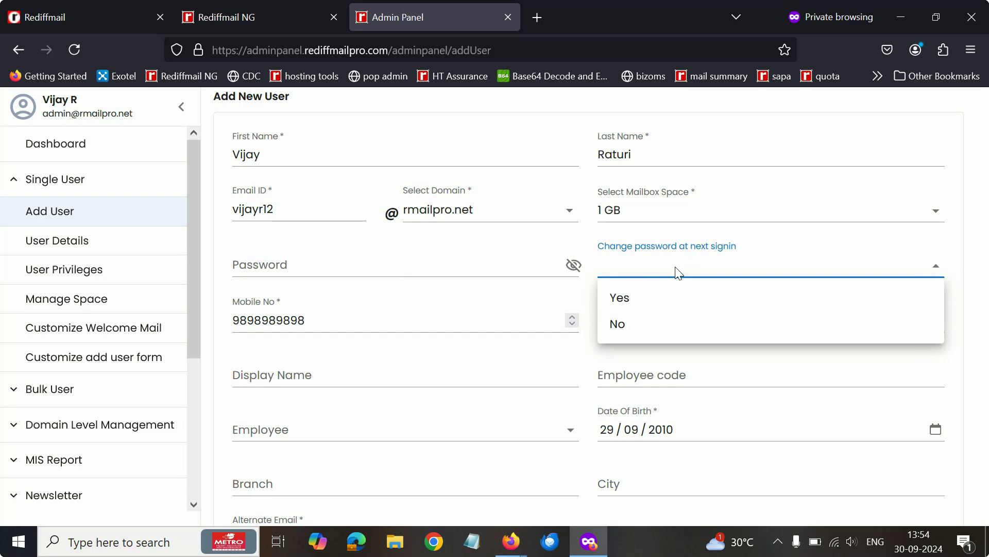
pyautogui.click(676, 270)
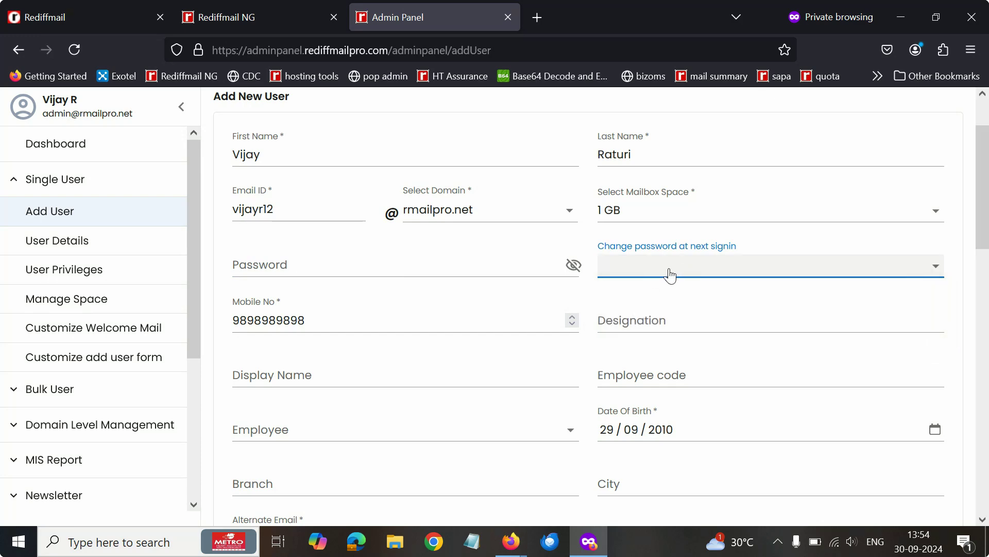
pyautogui.click(670, 276)
pyautogui.click(631, 301)
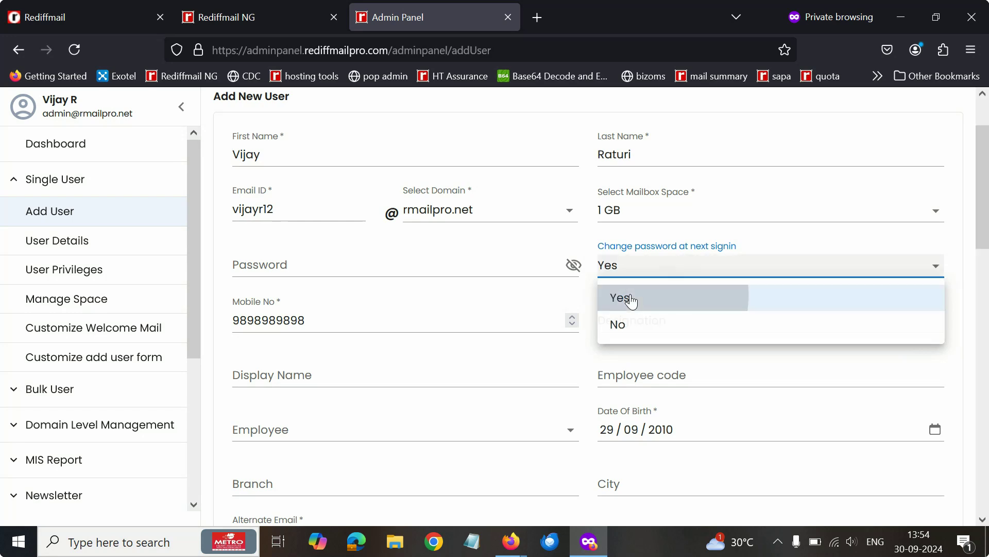
pyautogui.click(671, 270)
pyautogui.click(616, 323)
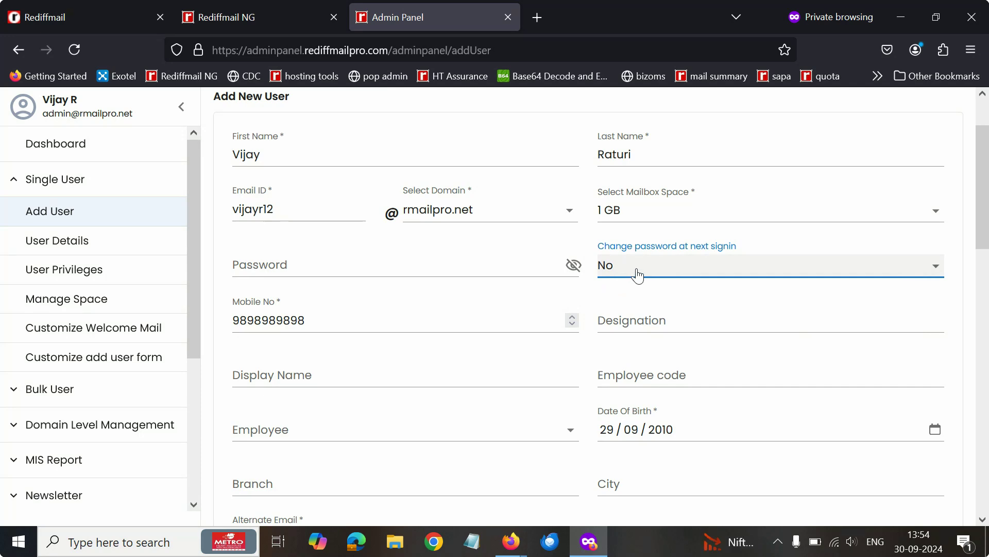
pyautogui.click(443, 263)
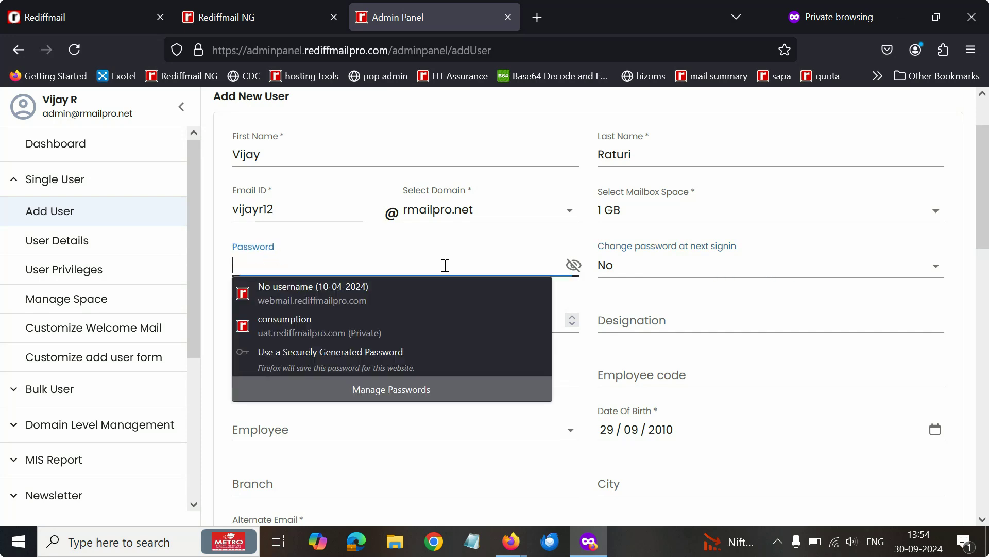
pyautogui.click(661, 263)
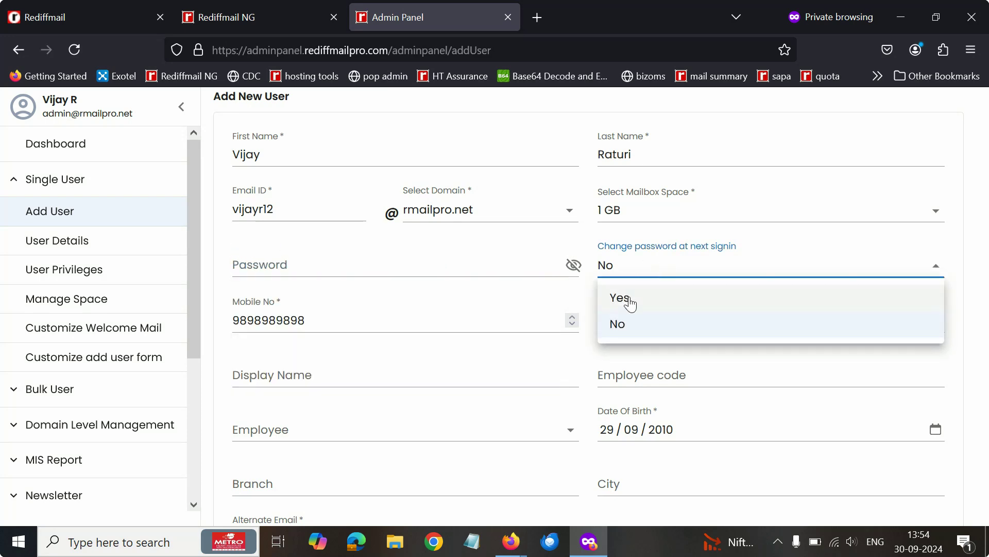
pyautogui.click(630, 304)
pyautogui.scroll(-5, 514, 274)
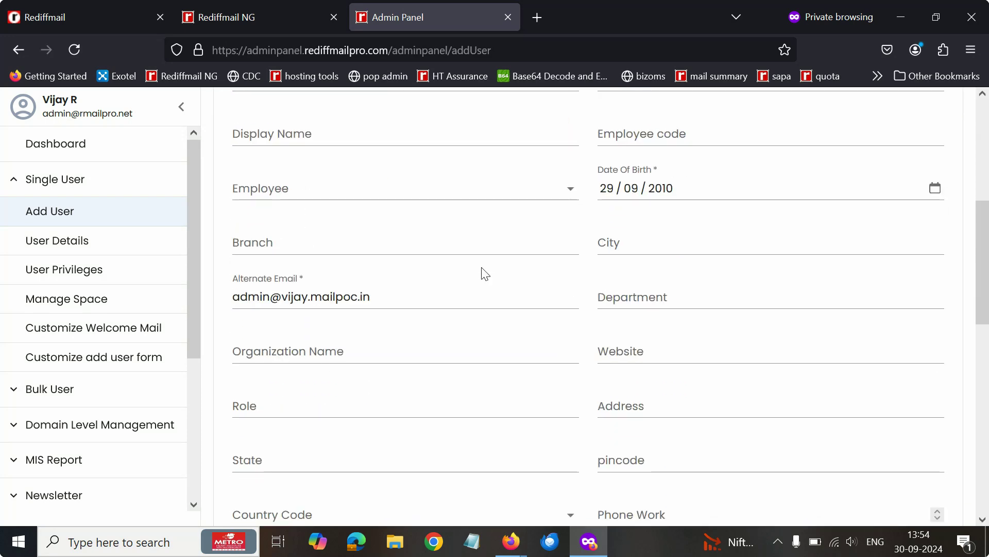
pyautogui.scroll(-12, 485, 273)
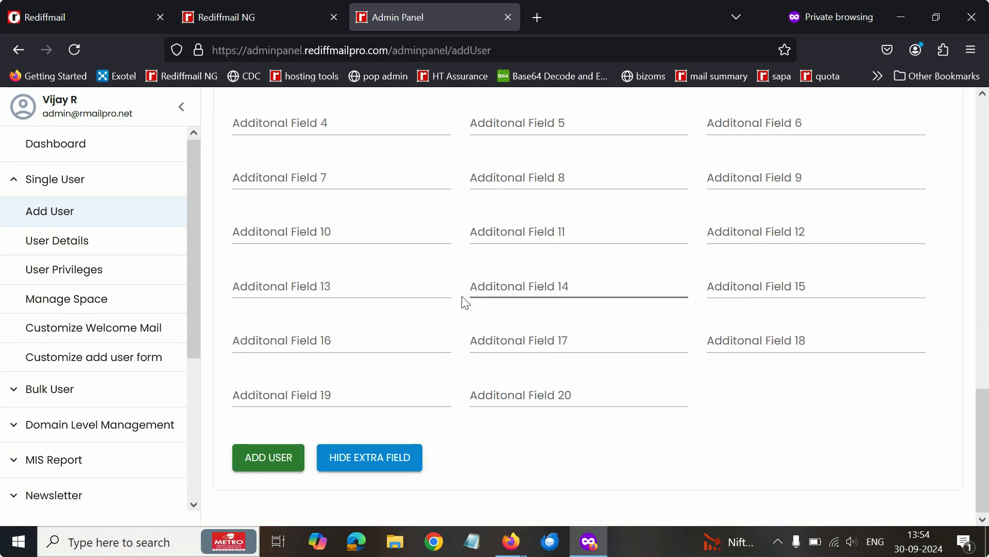
pyautogui.scroll(13, 465, 302)
pyautogui.scroll(-5, 465, 320)
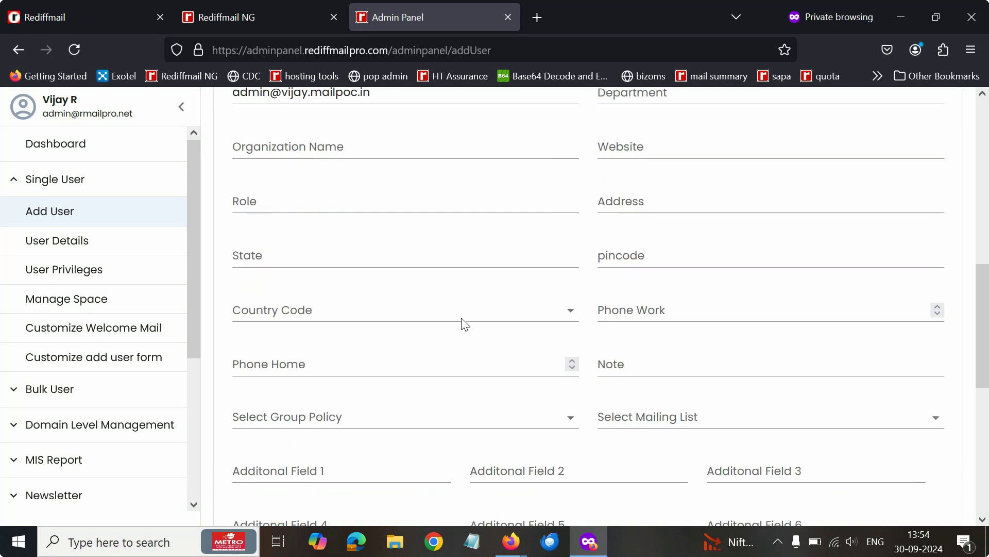
pyautogui.scroll(-6, 464, 325)
# Quick-add the new user, check Recently Added Users, and switch to the webmail inbox
pyautogui.click(375, 458)
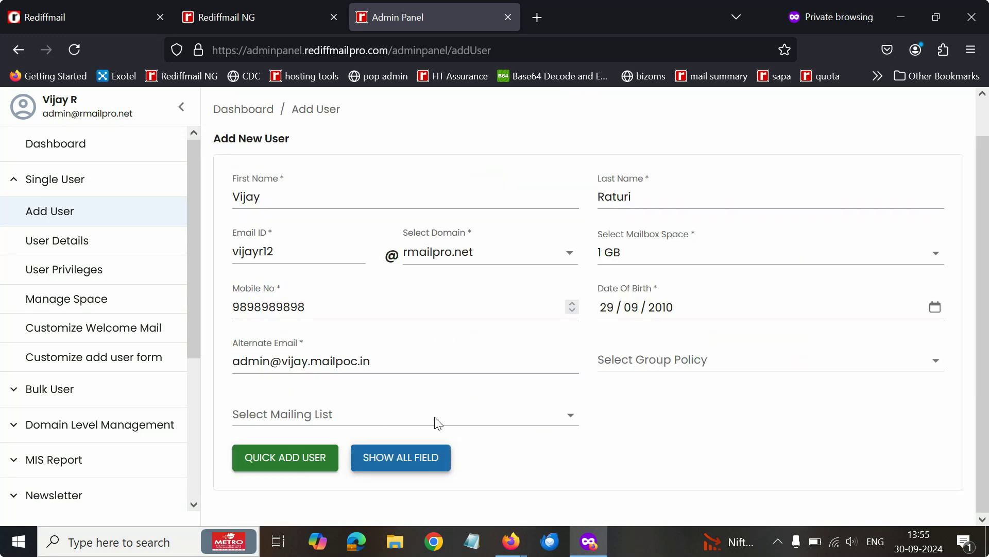
pyautogui.click(301, 464)
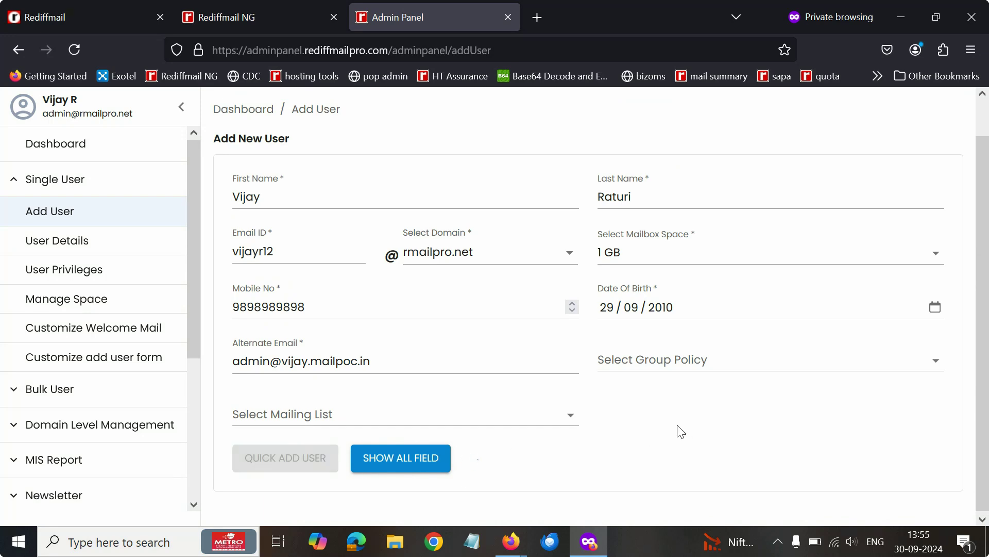
pyautogui.click(687, 366)
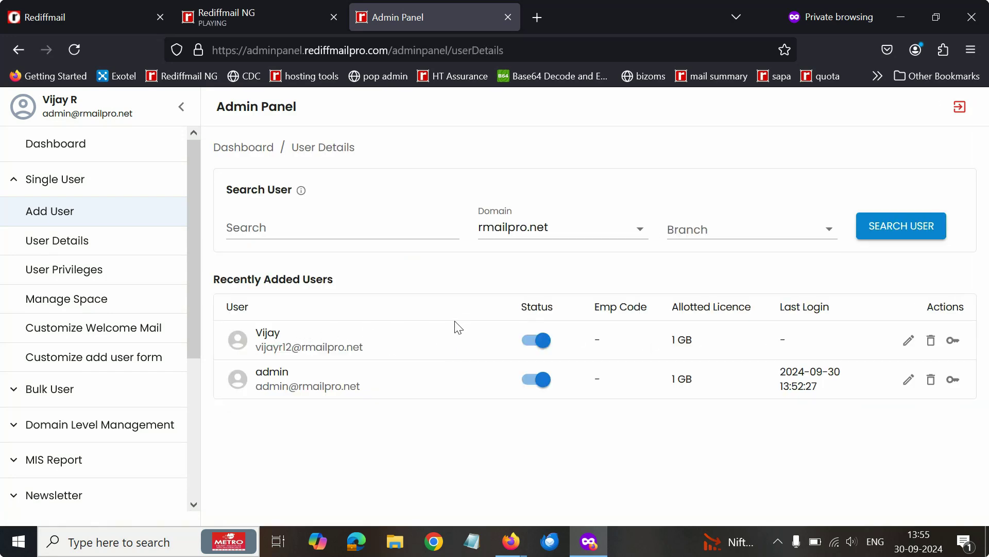
pyautogui.click(274, 10)
# Open the admin invitation email and select the new user's login details
pyautogui.click(315, 160)
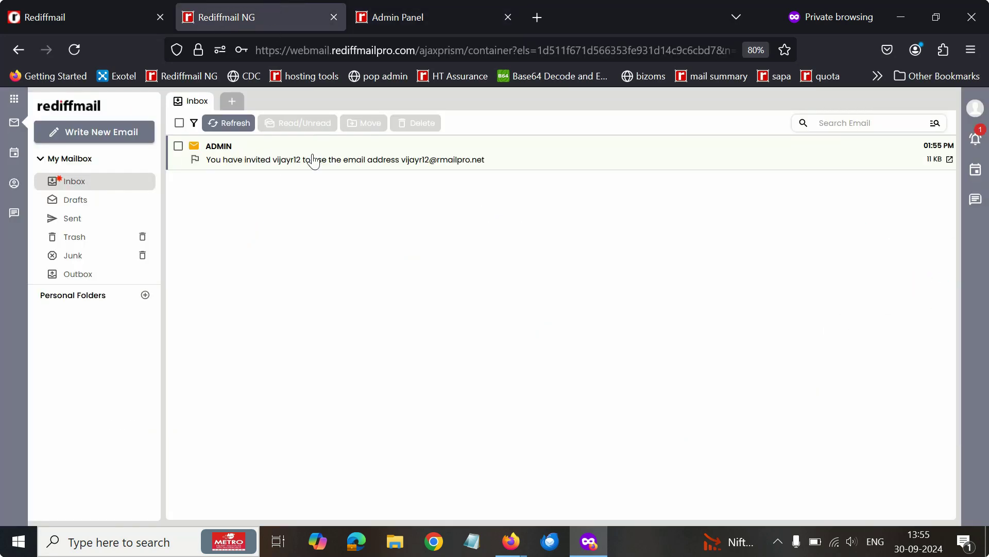
pyautogui.click(342, 157)
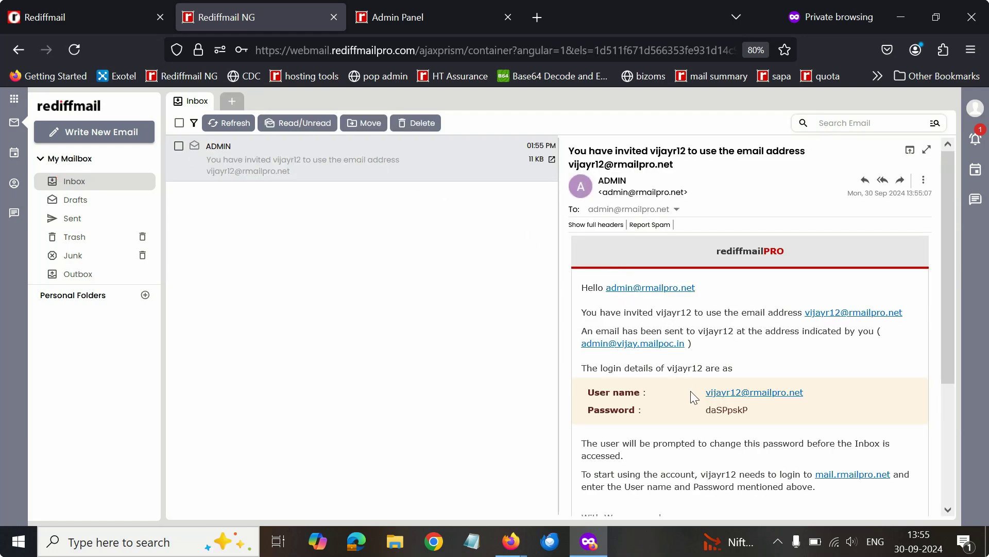
pyautogui.moveTo(691, 391); pyautogui.dragTo(769, 410)
# Copy the temporary webmail login address from the provisioning email and open a private window
pyautogui.click(114, 6)
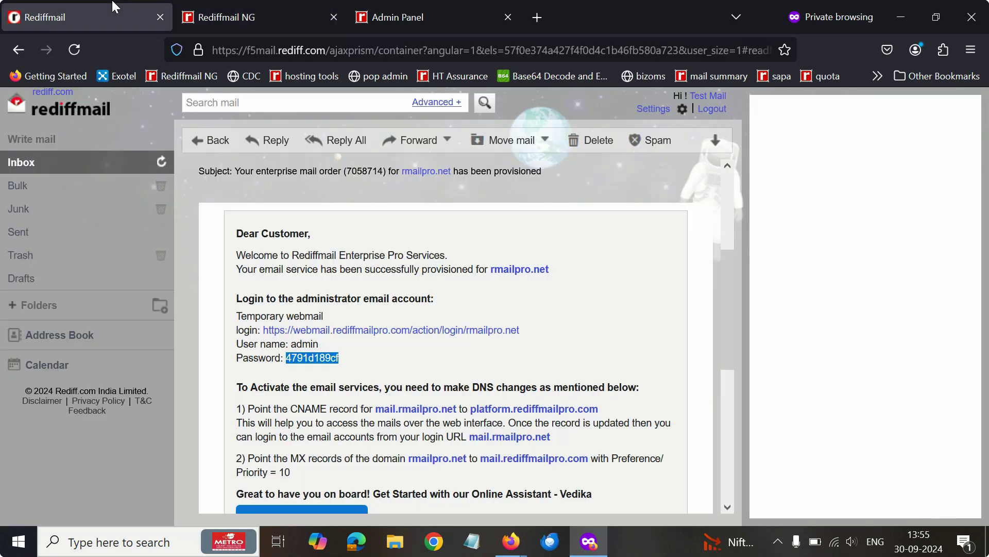
pyautogui.click(310, 292)
pyautogui.moveTo(518, 330); pyautogui.dragTo(263, 330)
pyautogui.hotkey('ctrl', 'c')
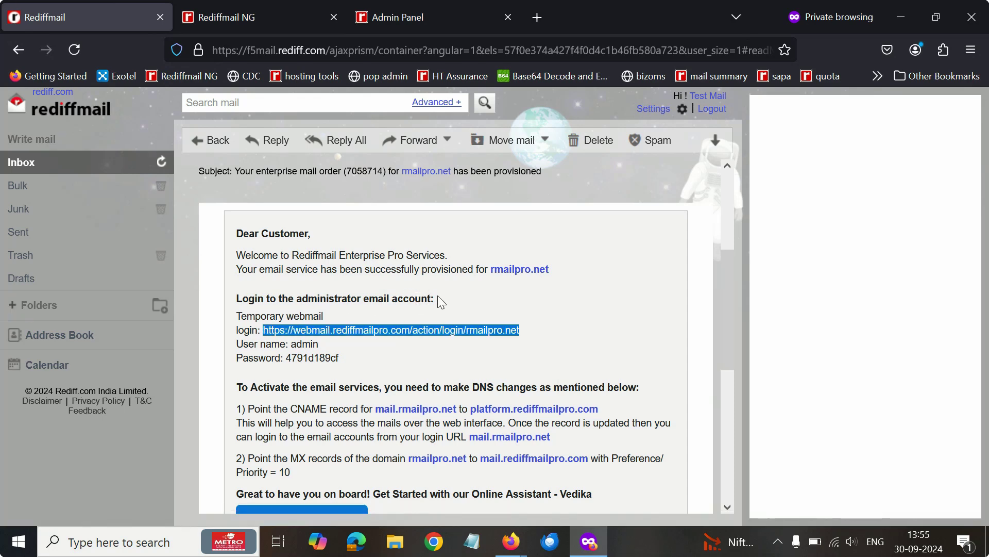
pyautogui.click(972, 51)
pyautogui.click(845, 154)
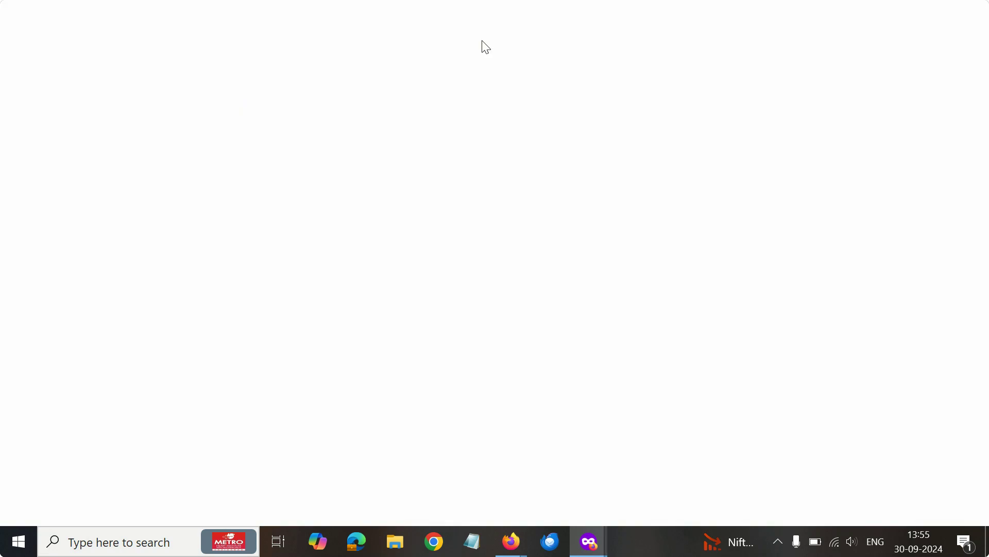
# Load the pasted login address and enter the new user's email ID
pyautogui.hotkey('ctrl', 'v')
pyautogui.press('Return')
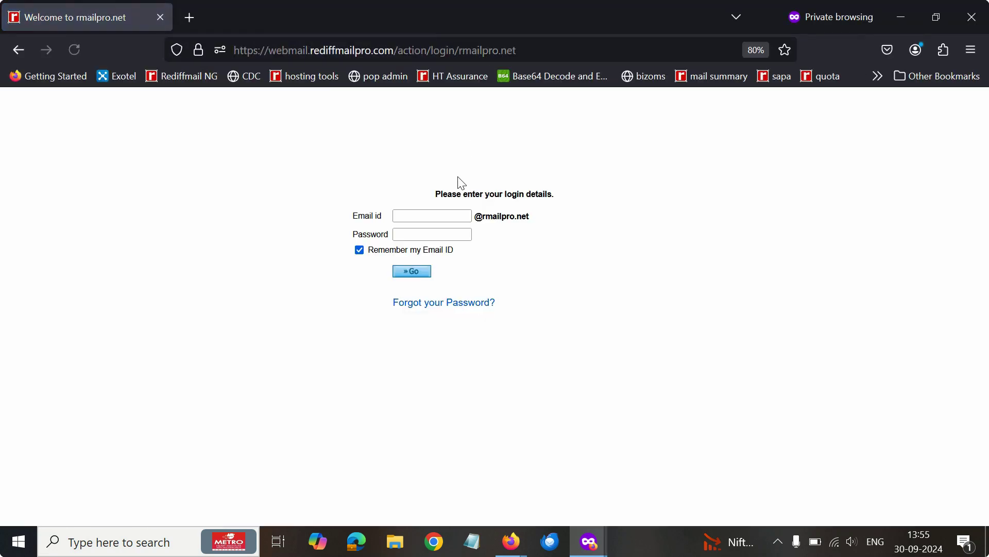
pyautogui.click(445, 216)
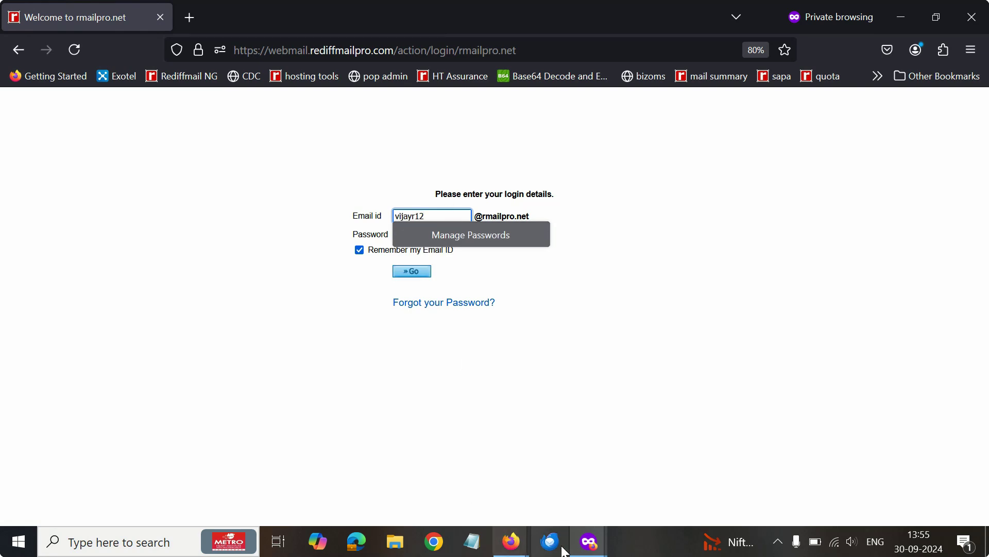
# Copy the temporary password from the invitation email, paste it into Password, and sign in
pyautogui.moveTo(589, 541)
pyautogui.click(533, 476)
pyautogui.hotkey('ctrl', 'Tab')
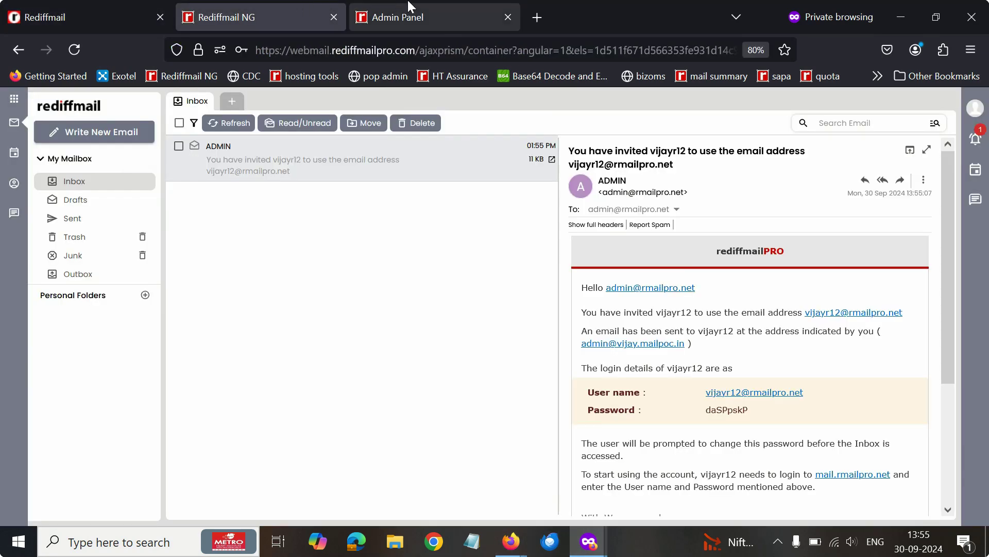
pyautogui.click(313, 6)
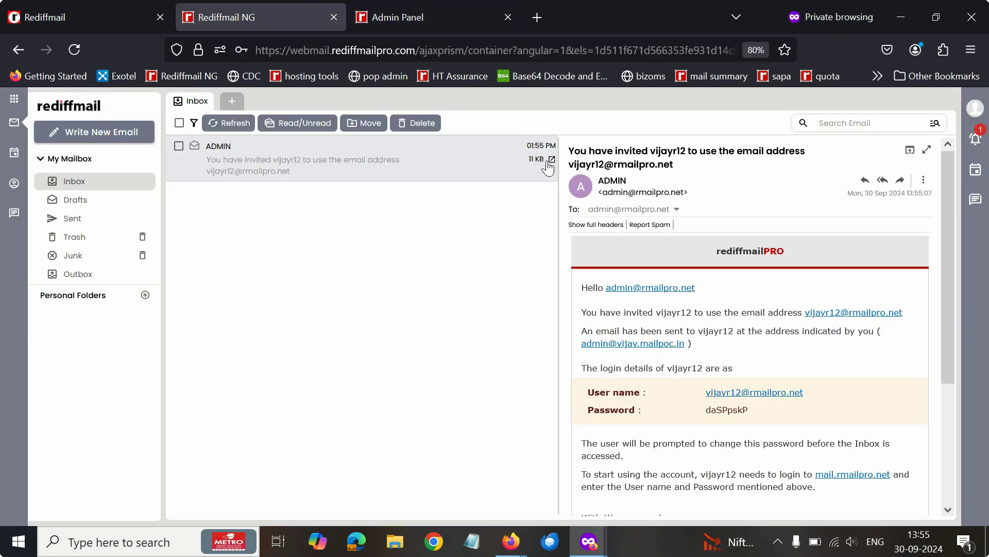
pyautogui.moveTo(706, 410); pyautogui.dragTo(751, 407)
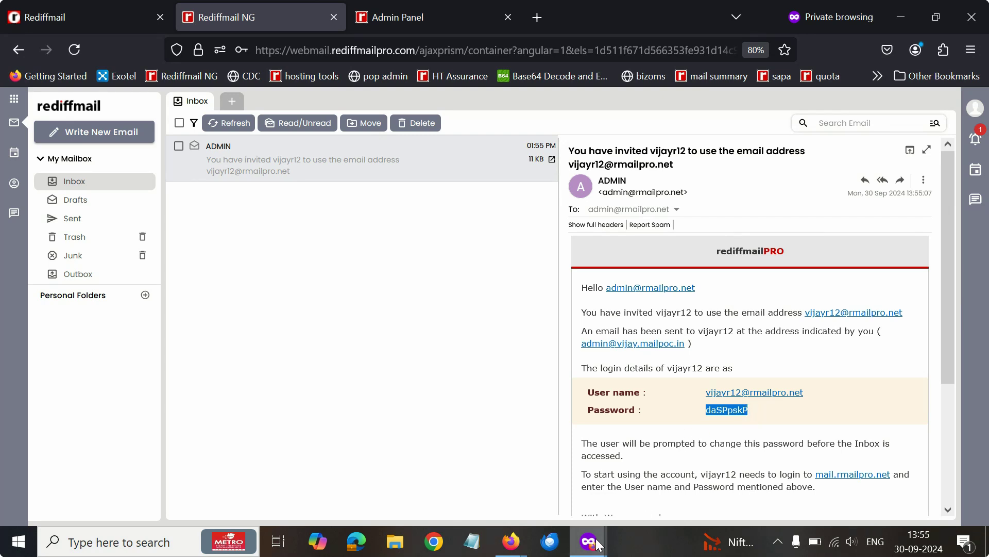
pyautogui.moveTo(598, 543)
pyautogui.click(670, 471)
pyautogui.click(410, 231)
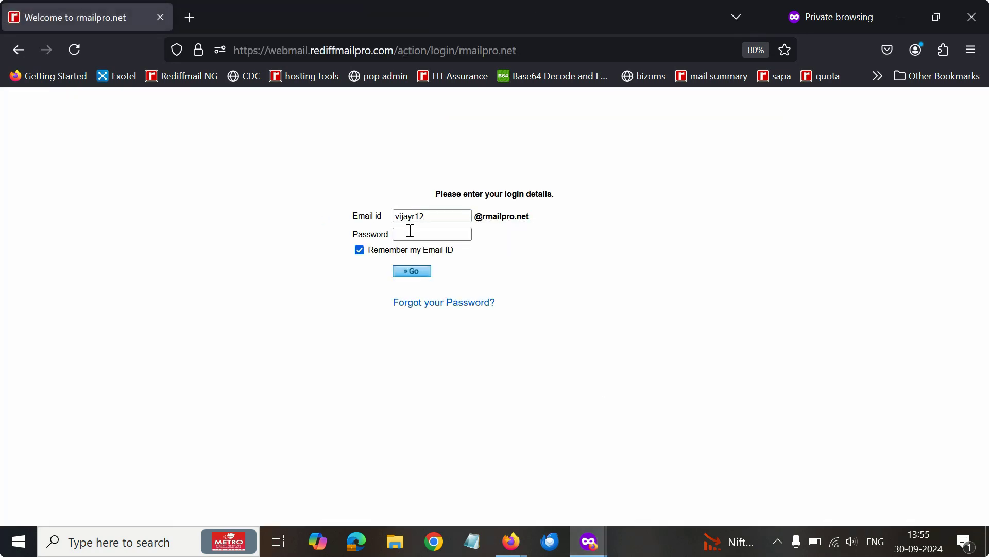
pyautogui.hotkey('ctrl', 'v')
pyautogui.click(405, 273)
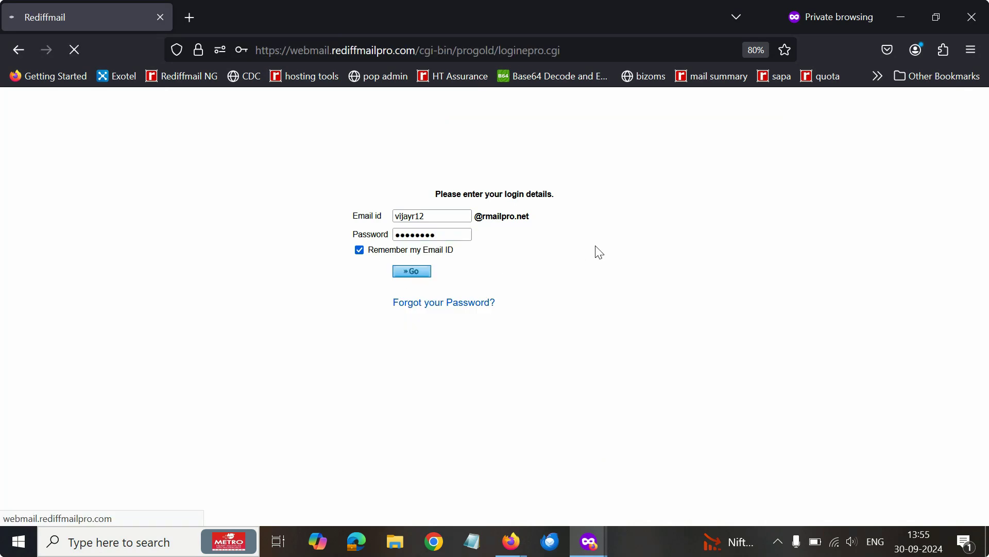
# Enter the temporary password as current and set and confirm a new password
pyautogui.click(434, 205)
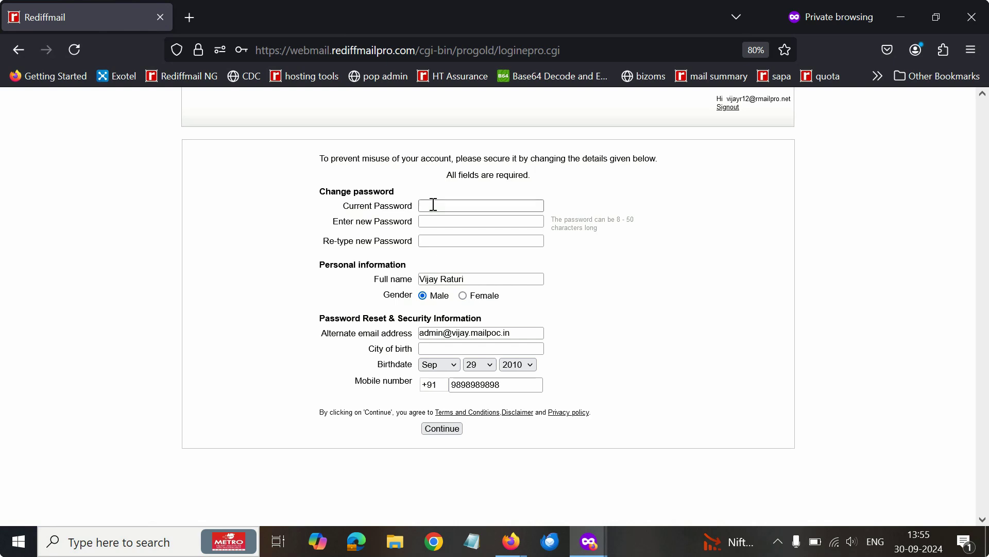
pyautogui.hotkey('ctrl', 'v')
pyautogui.click(440, 219)
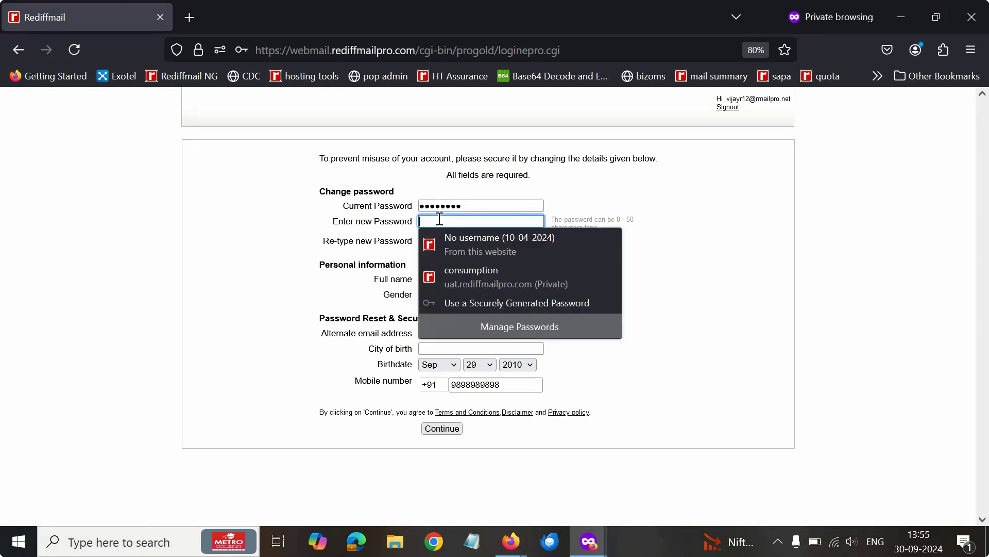
pyautogui.write('•')
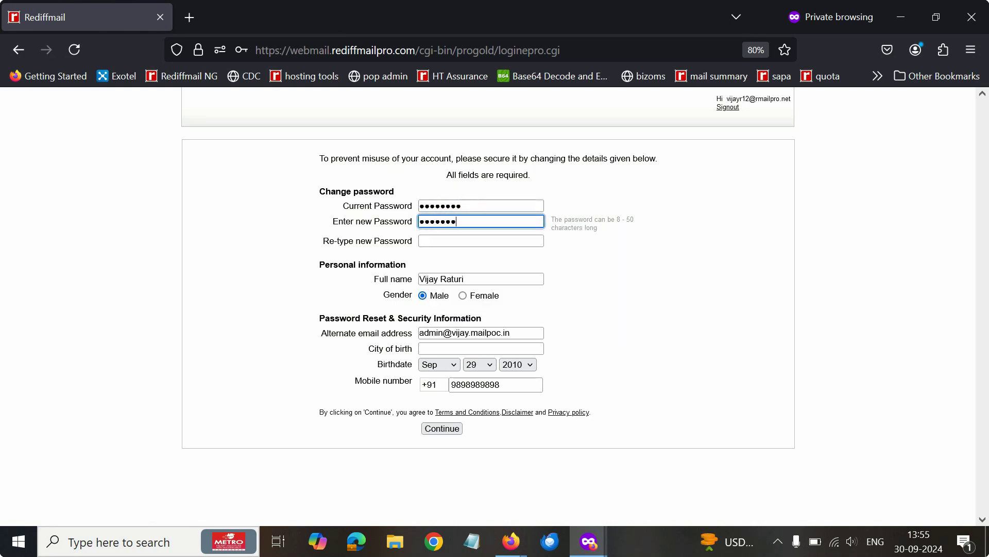
pyautogui.press('Tab')
pyautogui.write('••')
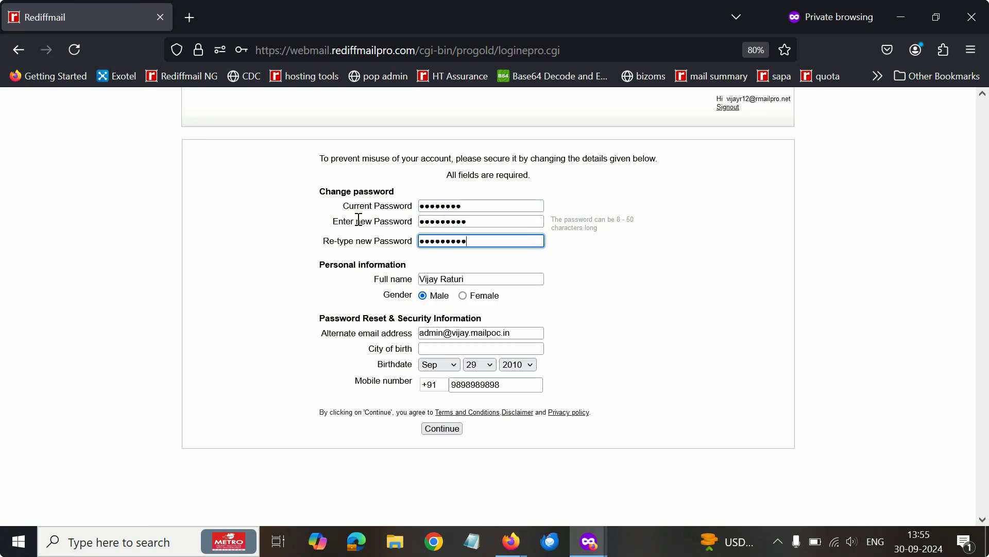
pyautogui.click(435, 349)
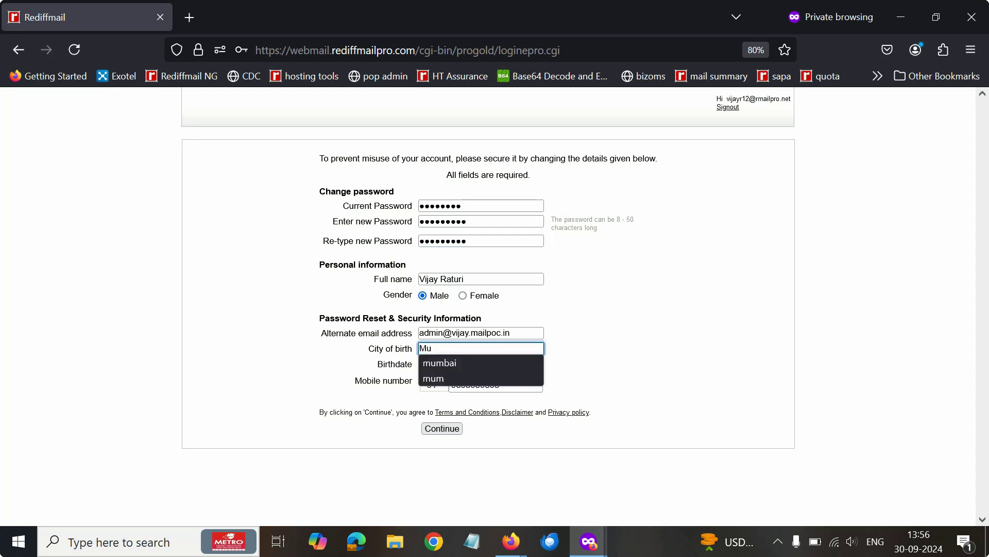
pyautogui.click(498, 361)
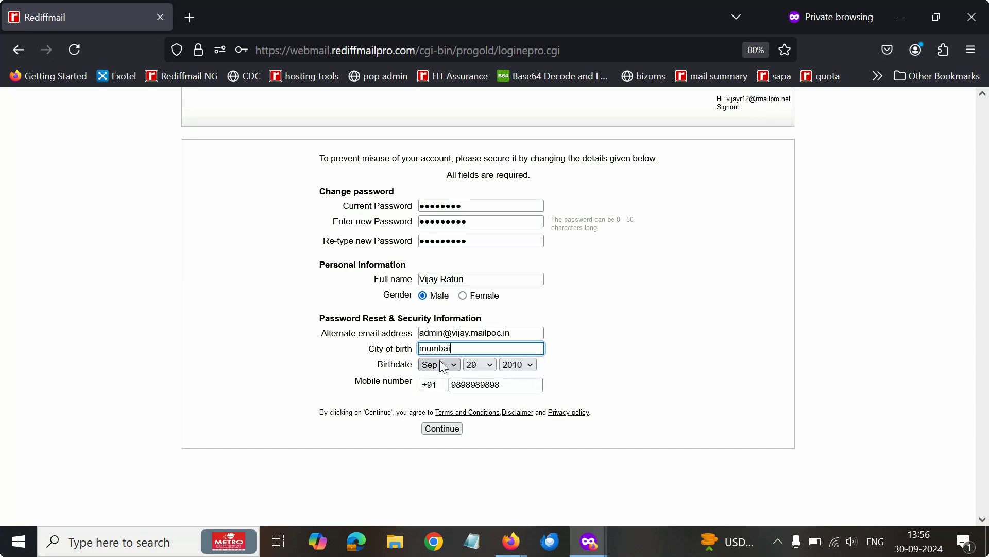
pyautogui.click(456, 432)
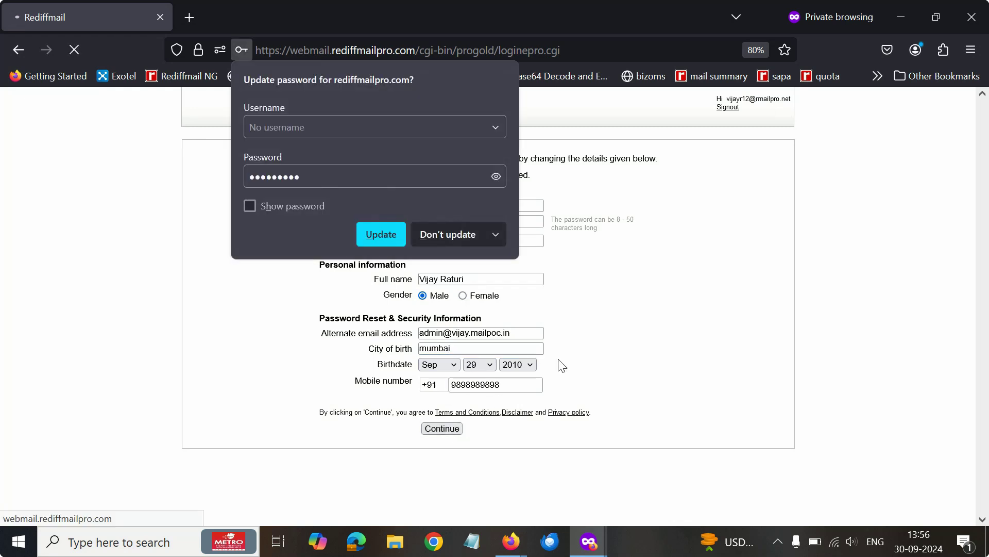
# Decline Firefox's offer to save the password, then confirm the security information and continue to the Inbox
pyautogui.click(440, 235)
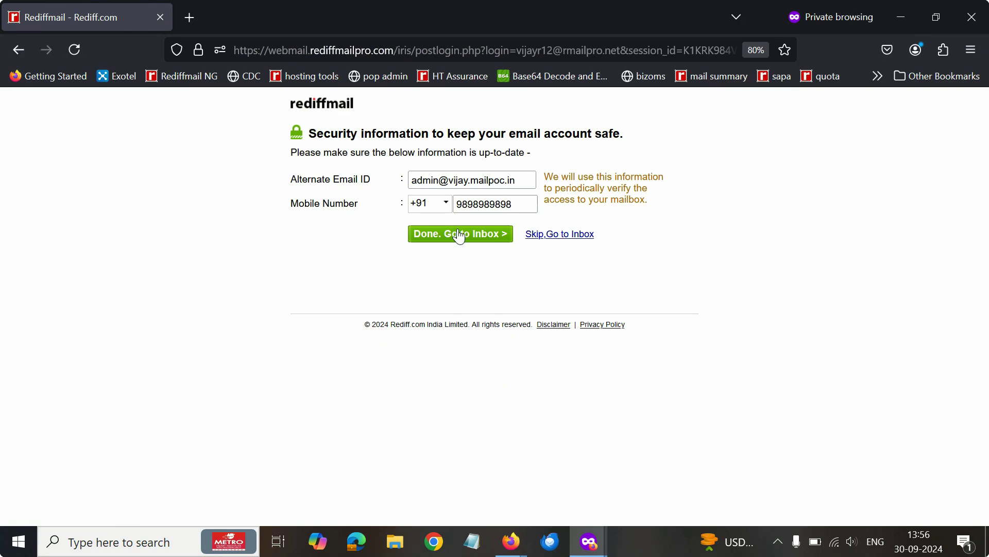
pyautogui.click(481, 238)
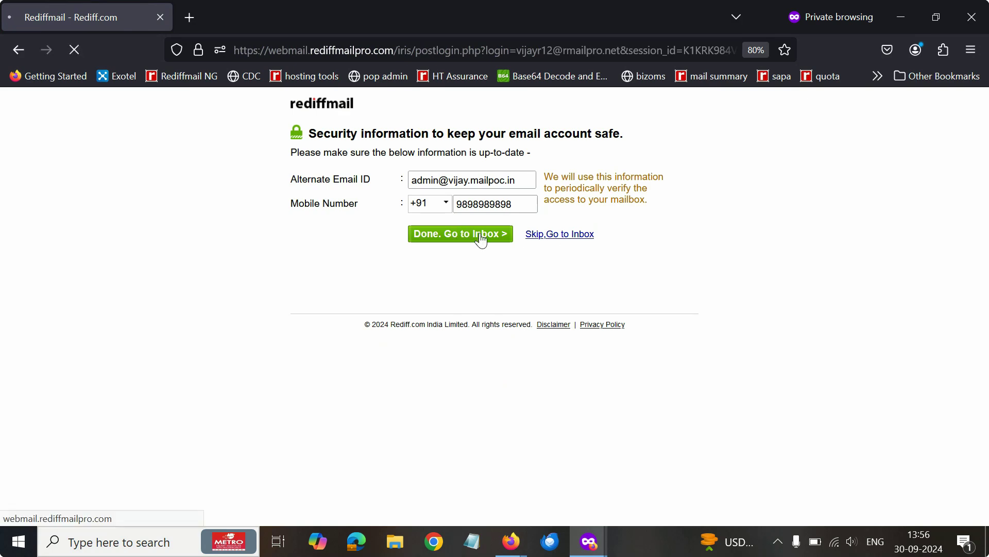